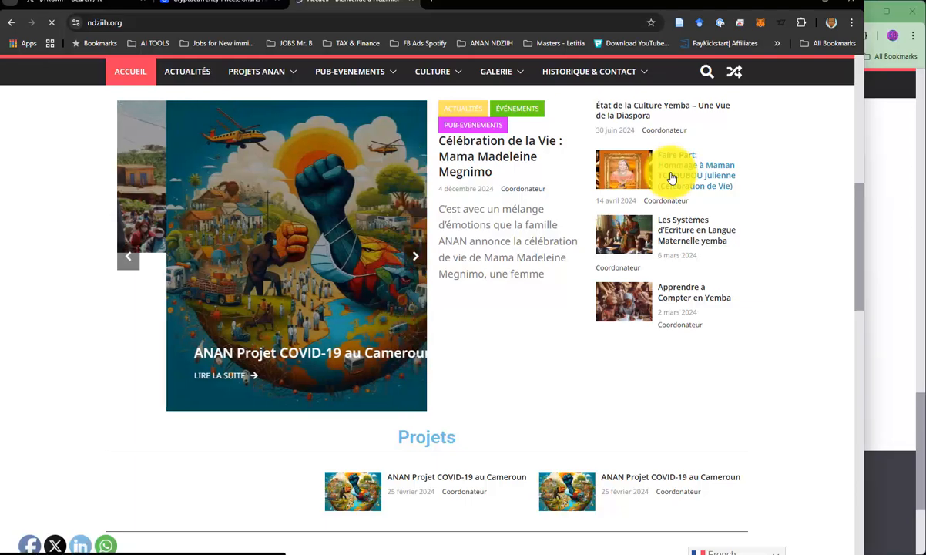
# Open the "Faire Part" tribute article dated 14 avril 2024 and look through its introduction, evening programme and poster images.
pyautogui.click(672, 176)
pyautogui.scroll(-5, 254, 258)
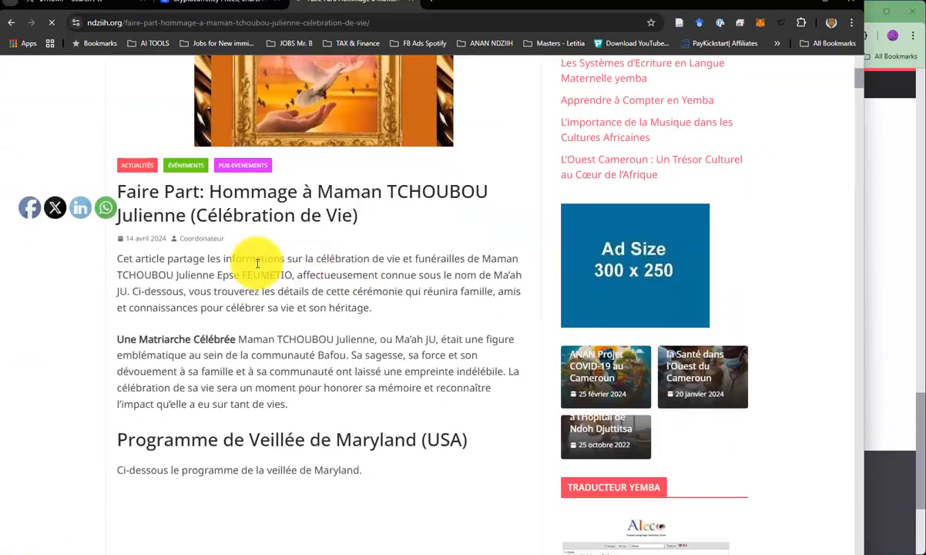
pyautogui.scroll(-2, 208, 224)
pyautogui.scroll(-3, 414, 218)
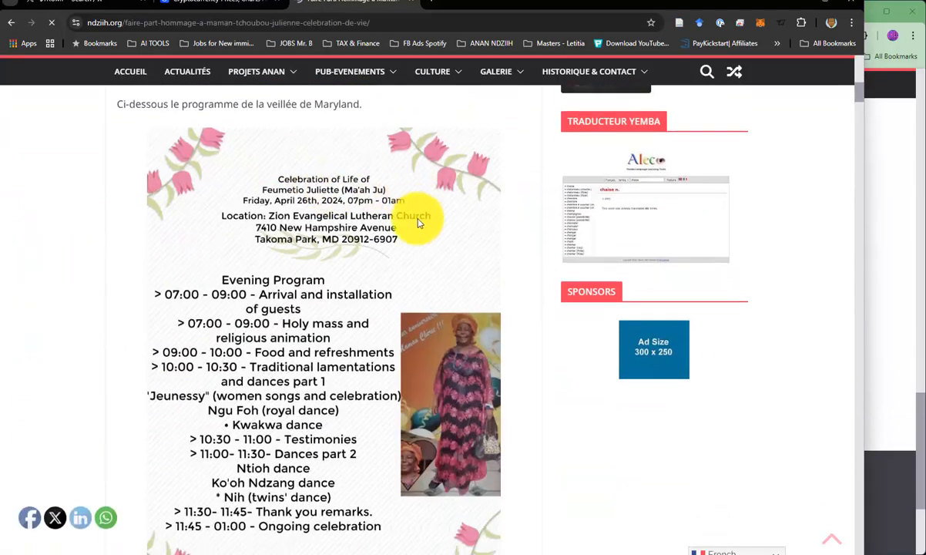
pyautogui.scroll(4, 347, 213)
pyautogui.moveTo(127, 203); pyautogui.dragTo(349, 253)
pyautogui.scroll(-5, 362, 275)
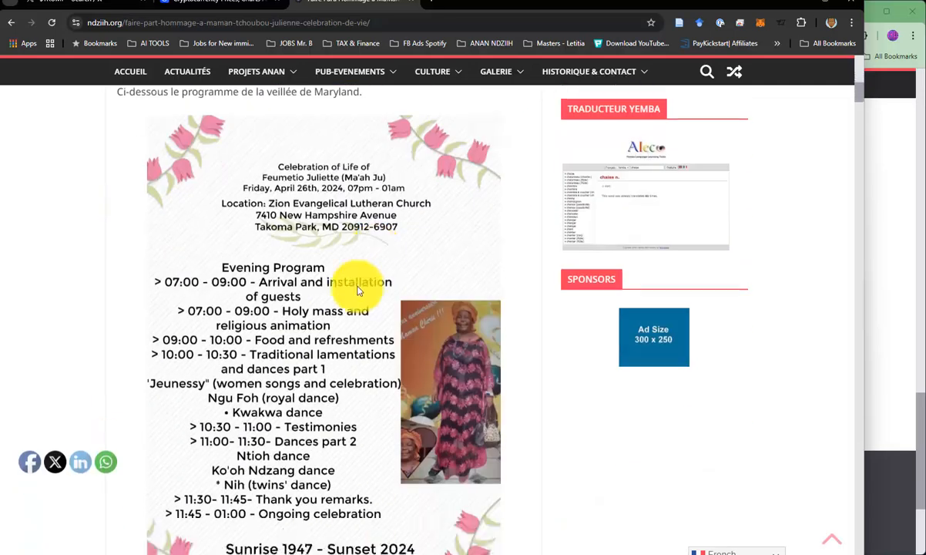
pyautogui.scroll(-1, 316, 264)
pyautogui.scroll(-6, 316, 265)
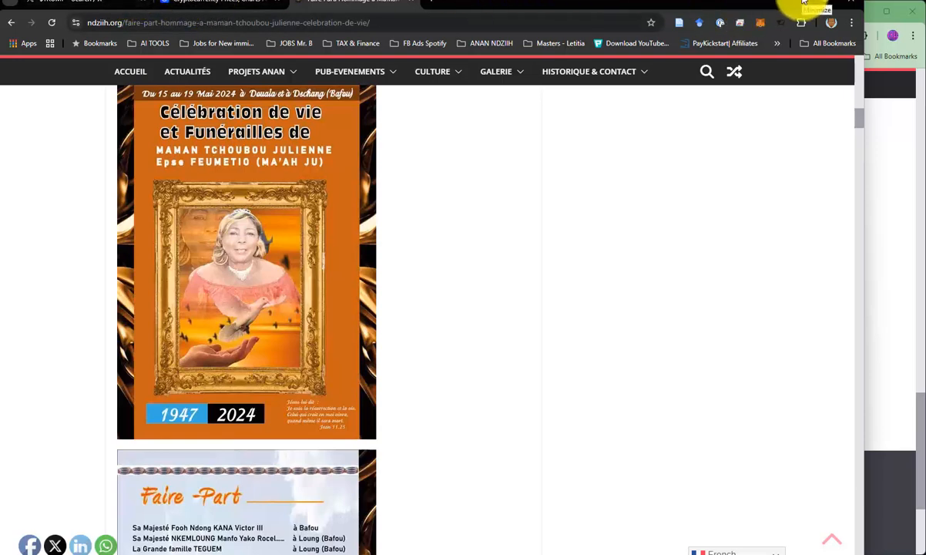
# Minimize this browser window, switch to the WordPress login tab in the other one and load ndziih.org/wp-admin/.
pyautogui.click(802, 2)
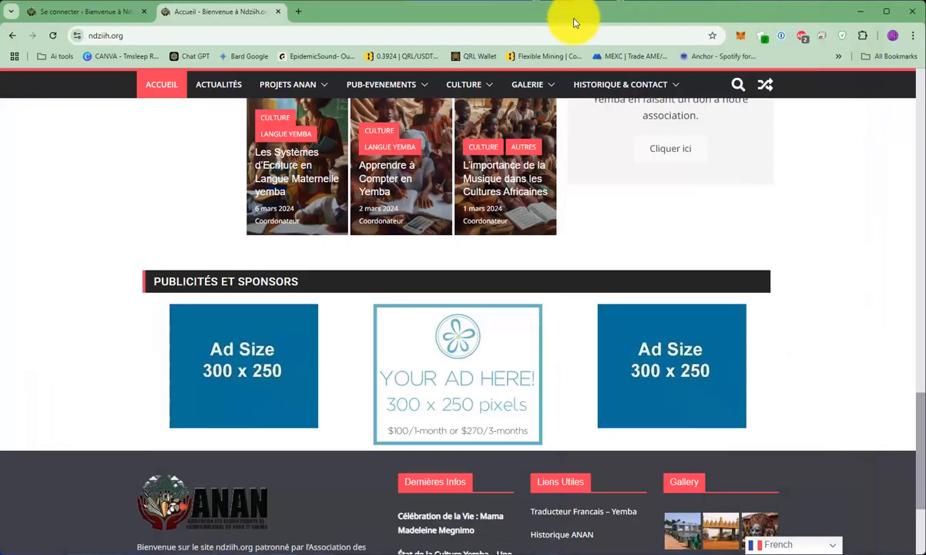
pyautogui.click(112, 11)
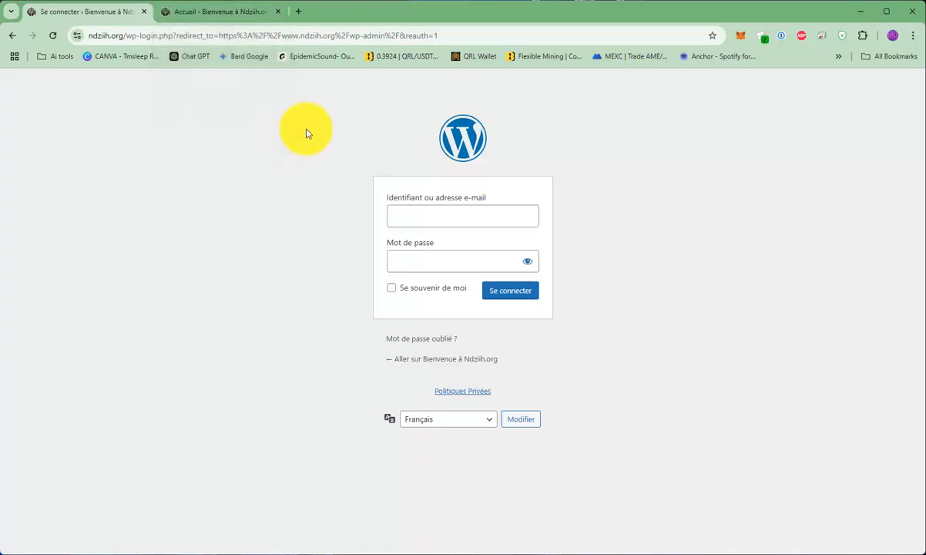
pyautogui.click(258, 35)
pyautogui.write('ndziih.org/wp-admin/')
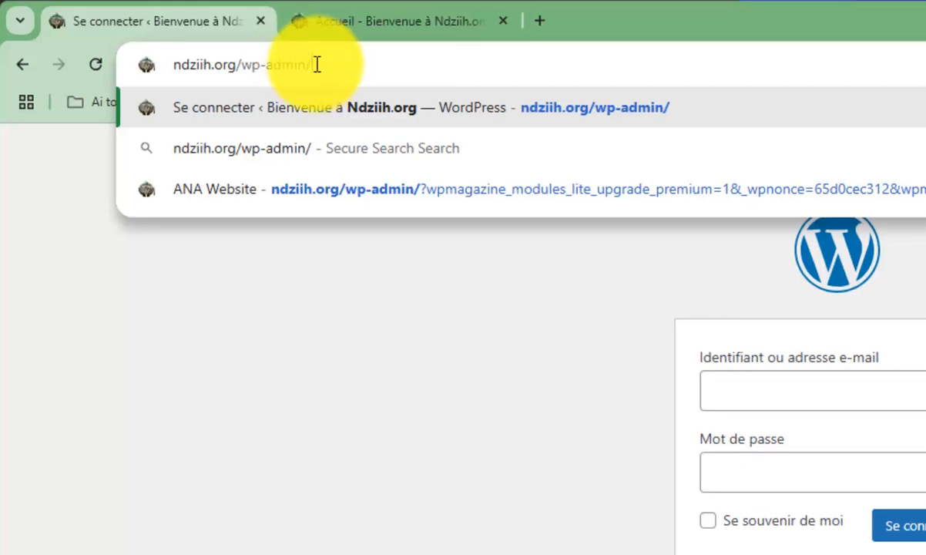
pyautogui.moveTo(229, 46); pyautogui.dragTo(124, 52)
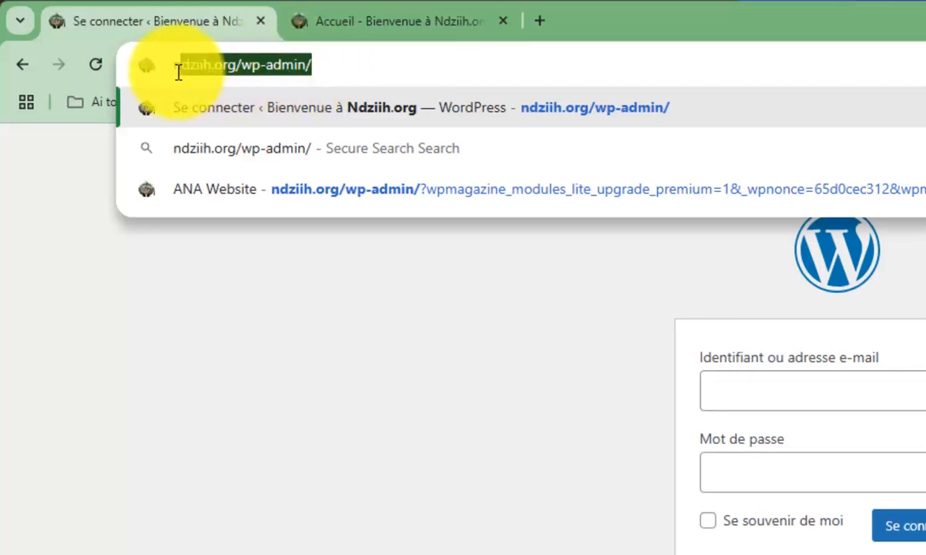
pyautogui.click(176, 64)
pyautogui.moveTo(180, 67); pyautogui.dragTo(213, 74)
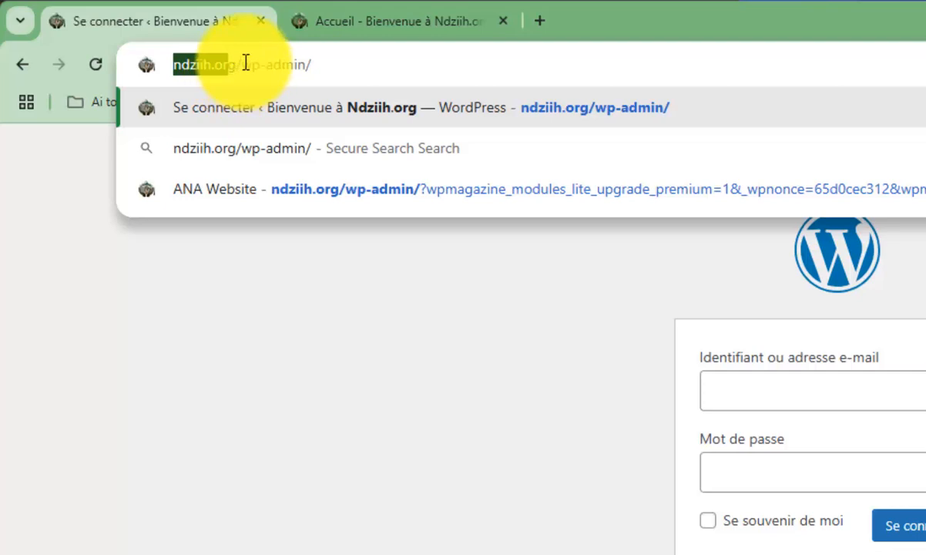
pyautogui.moveTo(245, 65); pyautogui.dragTo(255, 66)
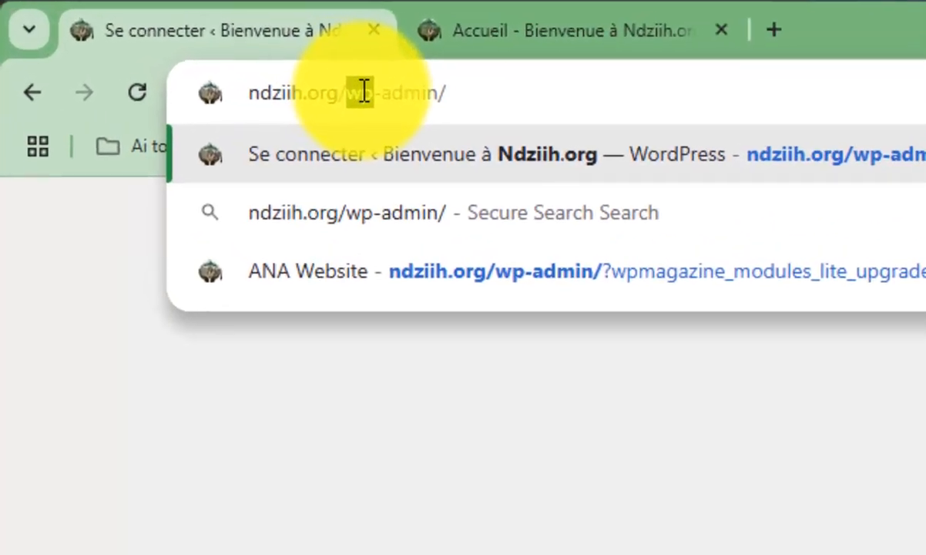
pyautogui.moveTo(385, 106); pyautogui.dragTo(396, 100)
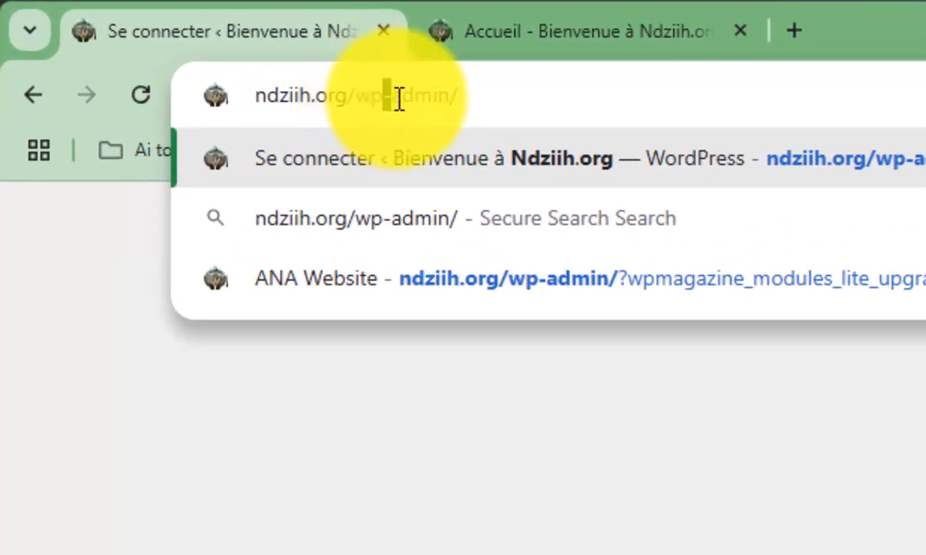
pyautogui.doubleClick(396, 99)
pyautogui.click(467, 95)
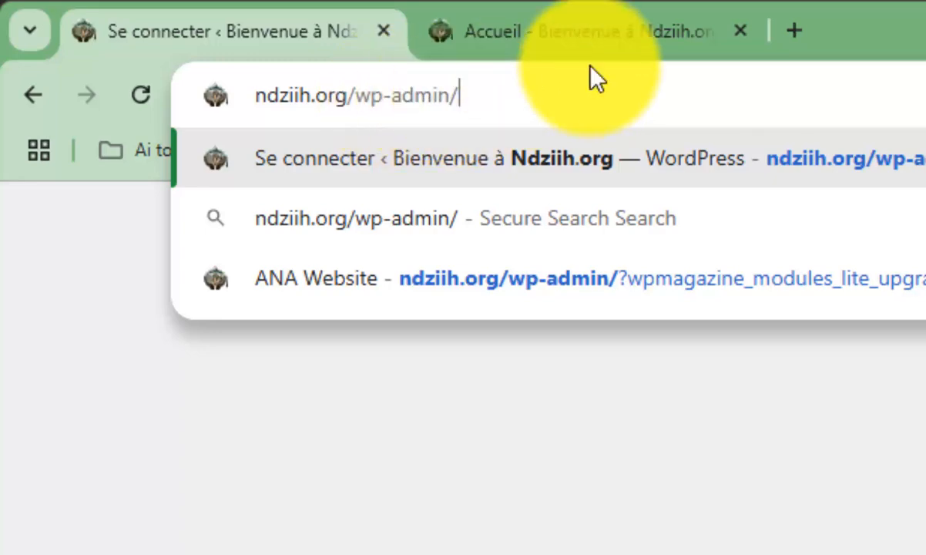
pyautogui.press('Return')
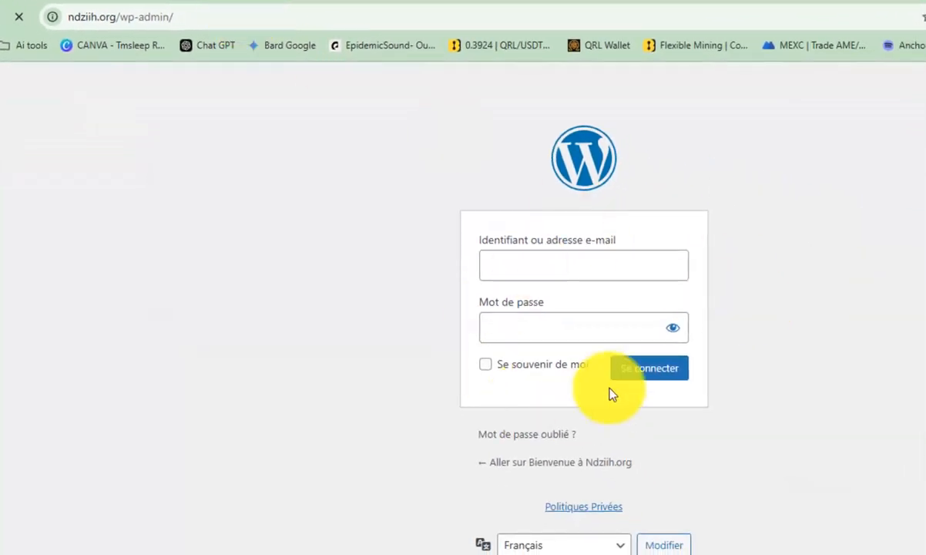
# Log in to the WordPress admin with the account e-mail and password.
pyautogui.click(577, 269)
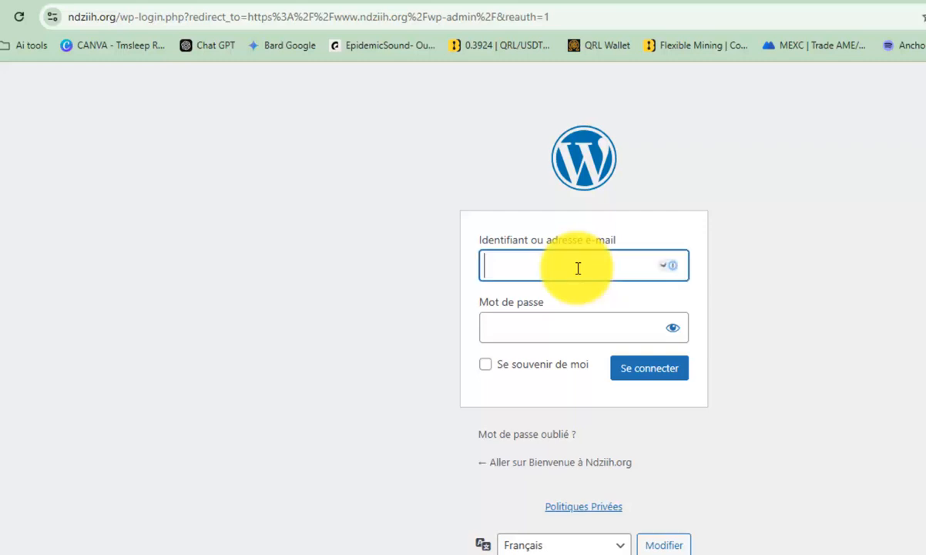
pyautogui.click(558, 303)
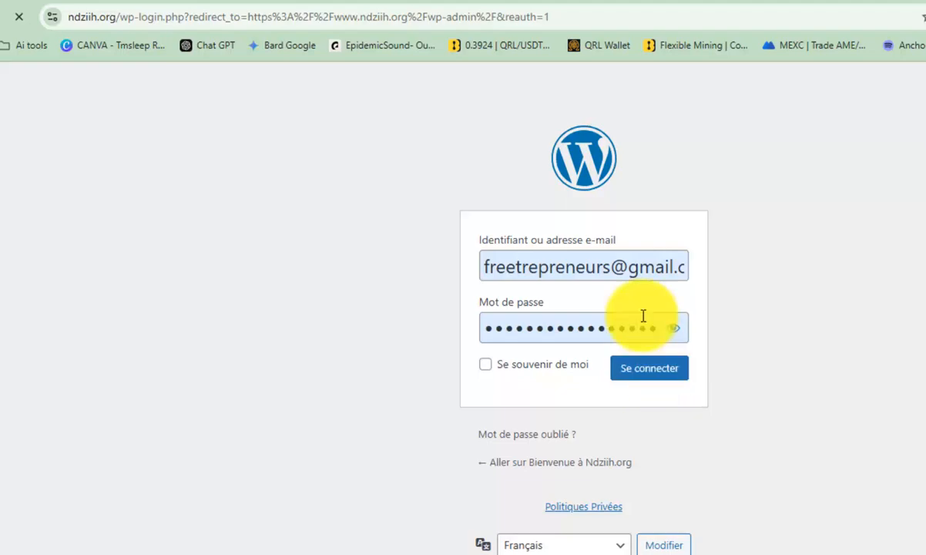
pyautogui.click(548, 327)
pyautogui.click(644, 373)
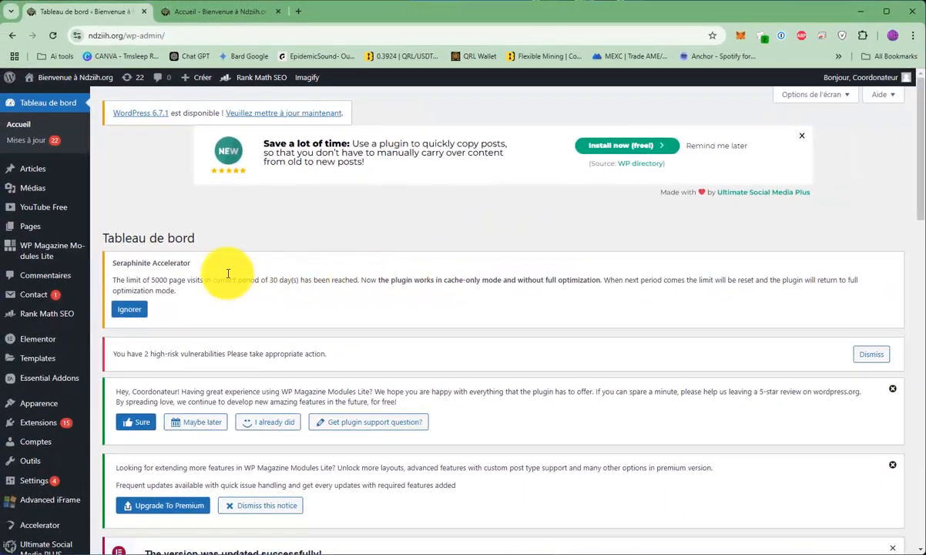
# Look over the dashboard notices and dismiss the WP Magazine Modules Lite review request and the high-risk vulnerabilities notice.
pyautogui.scroll(-3, 368, 253)
pyautogui.scroll(-2, 367, 244)
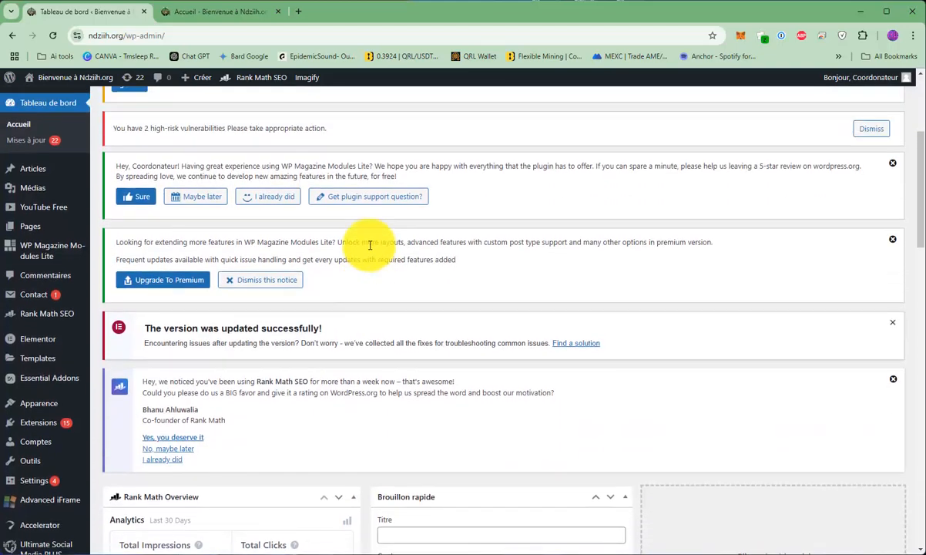
pyautogui.scroll(5, 462, 240)
pyautogui.click(893, 393)
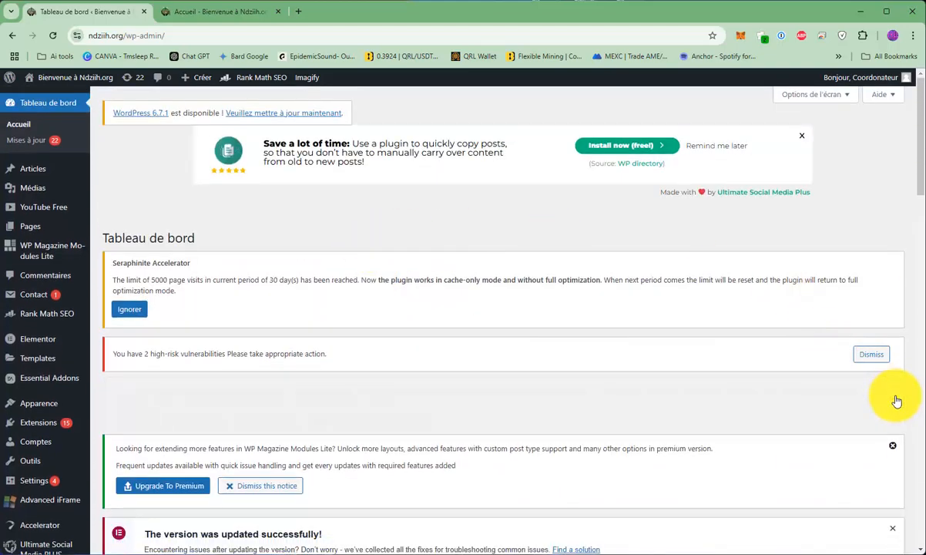
pyautogui.click(895, 393)
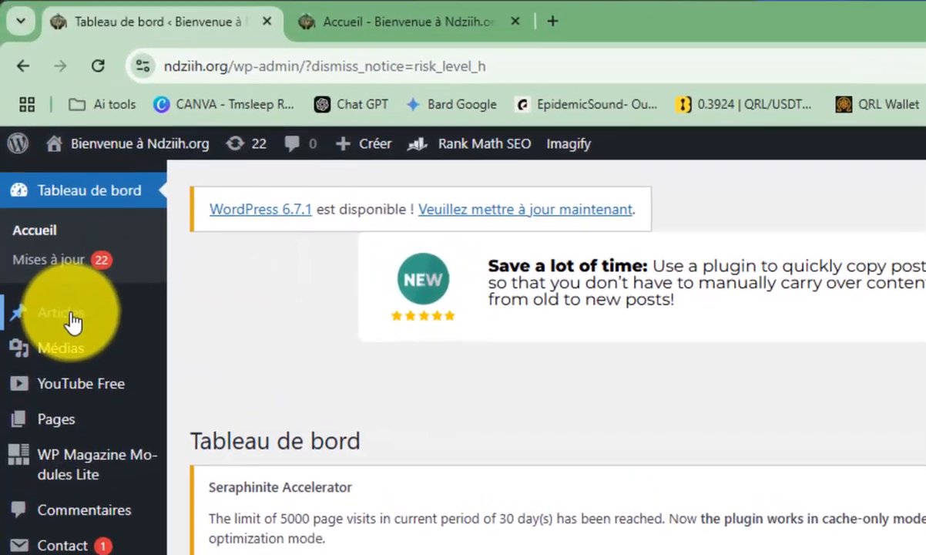
# Open the list of all articles and look through the published posts.
pyautogui.moveTo(38, 172)
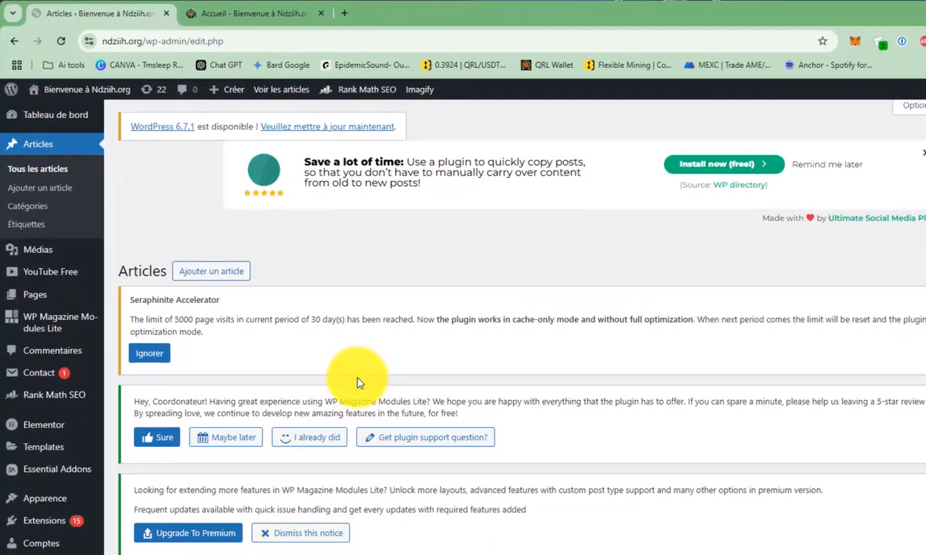
pyautogui.scroll(-7, 359, 383)
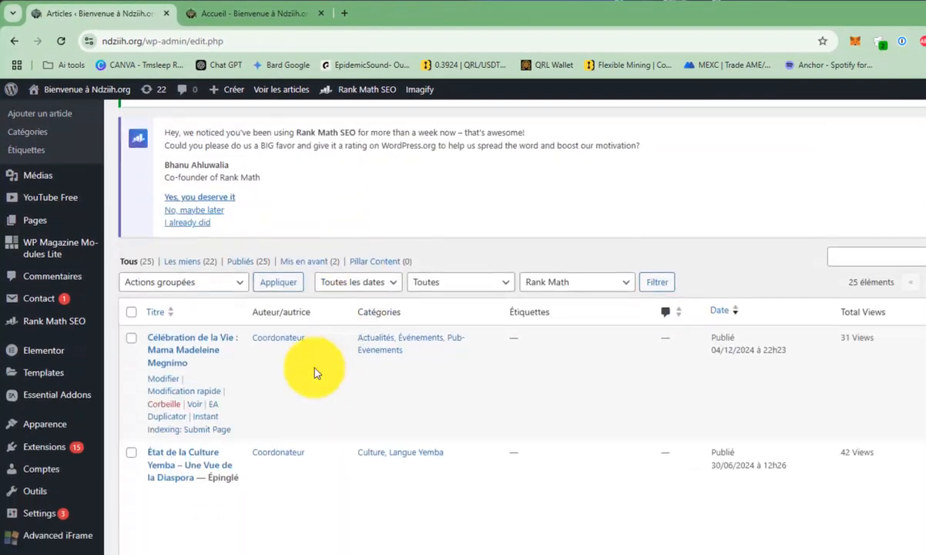
pyautogui.scroll(-2, 185, 323)
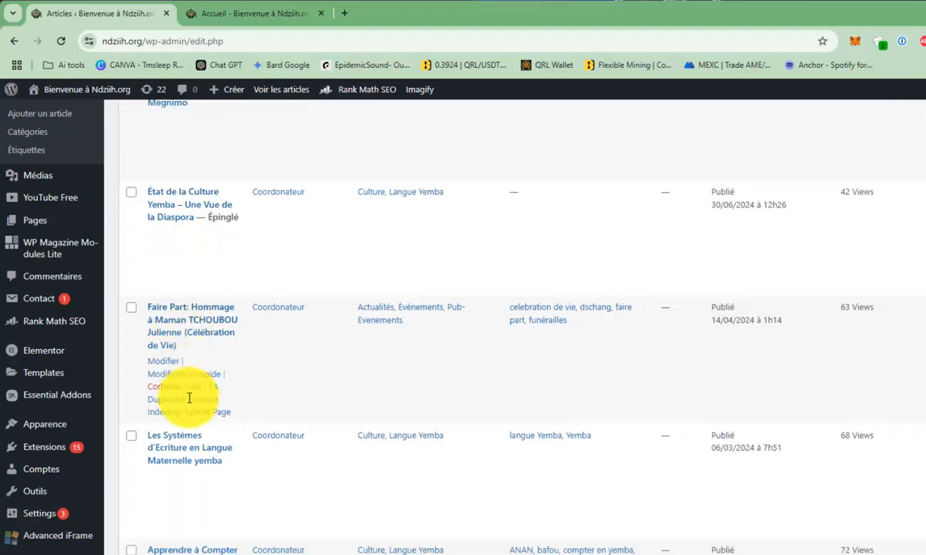
pyautogui.scroll(5, 185, 317)
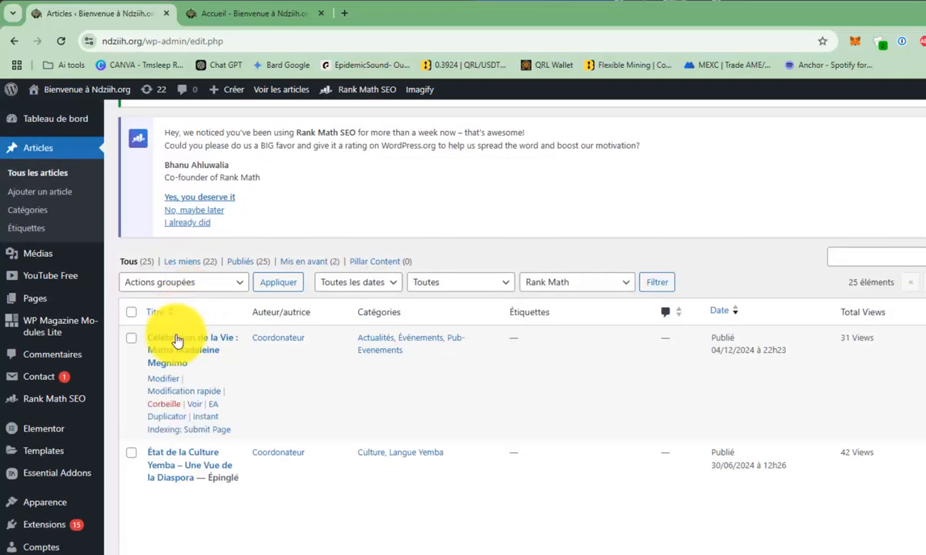
pyautogui.scroll(-4, 208, 351)
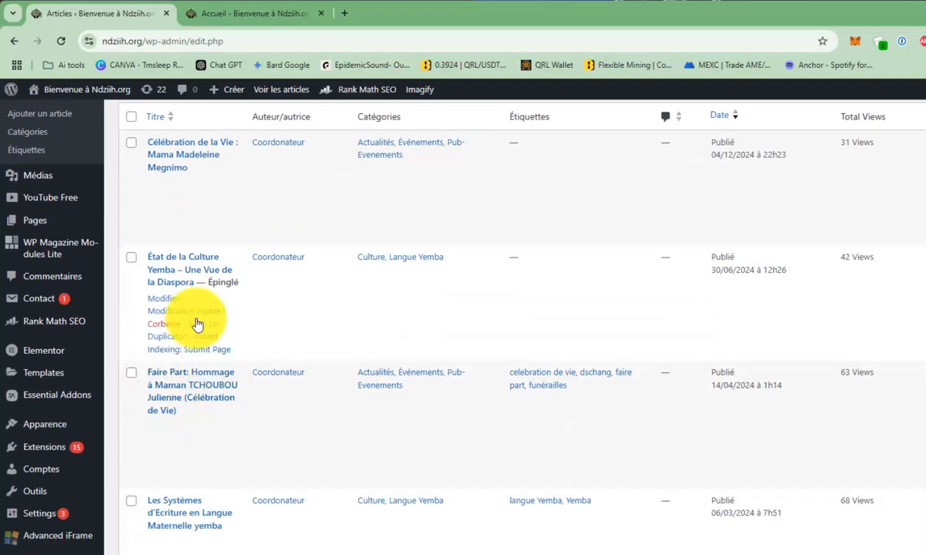
# Open the "Célébration de la Vie" article published 04/12/2024 for editing and examine its event details paragraph and images.
pyautogui.scroll(2, 195, 319)
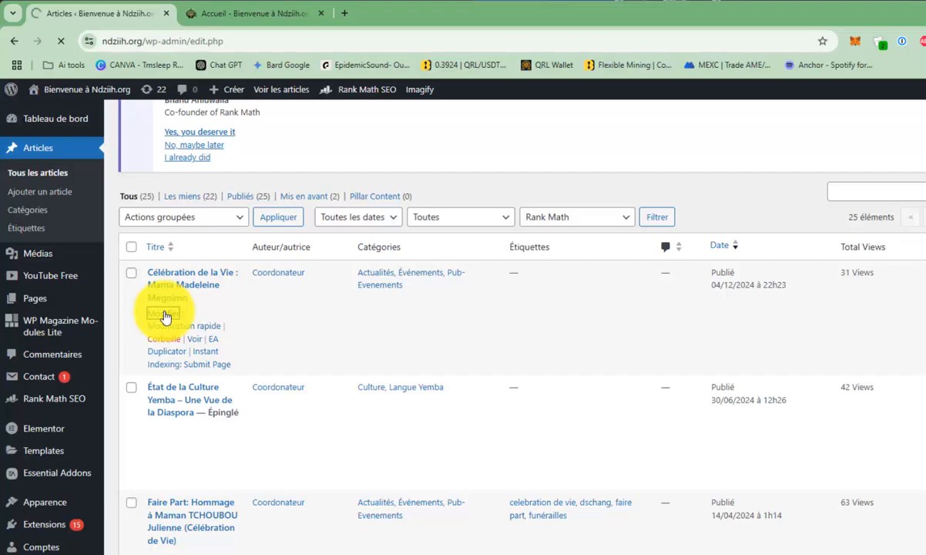
pyautogui.scroll(-12, 633, 321)
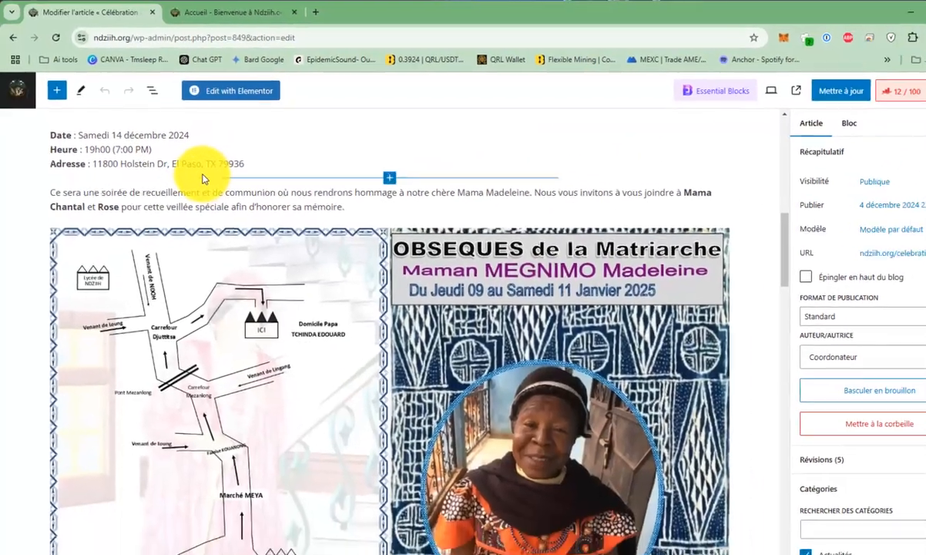
pyautogui.scroll(1, 212, 193)
pyautogui.click(217, 207)
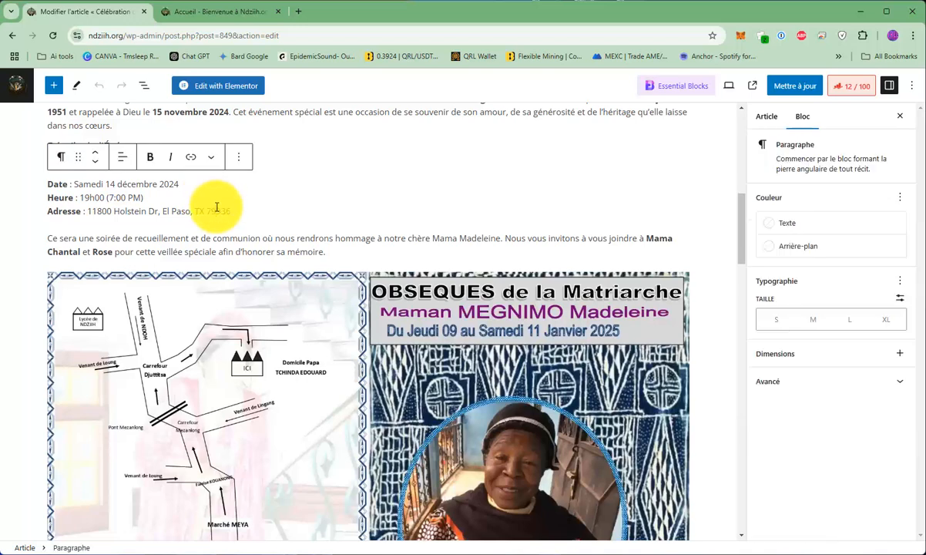
# Leave this article's editor and start a new blank article.
pyautogui.click(15, 92)
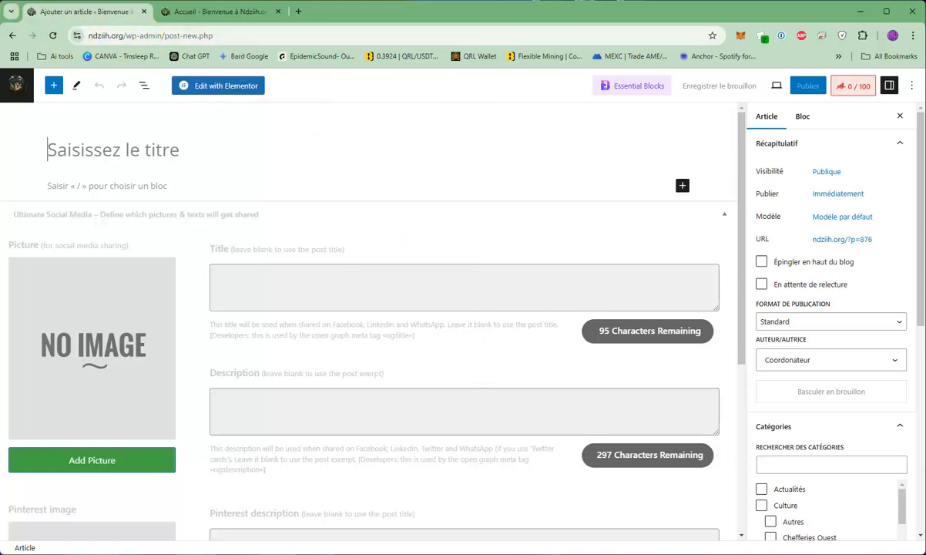
# Switch to the WhatsApp chat containing the article text and copy its headline ending in "AFFAIRE ATSUET- NGONG CONTRE EPA.".
pyautogui.hotkey('alt', 'Tab')
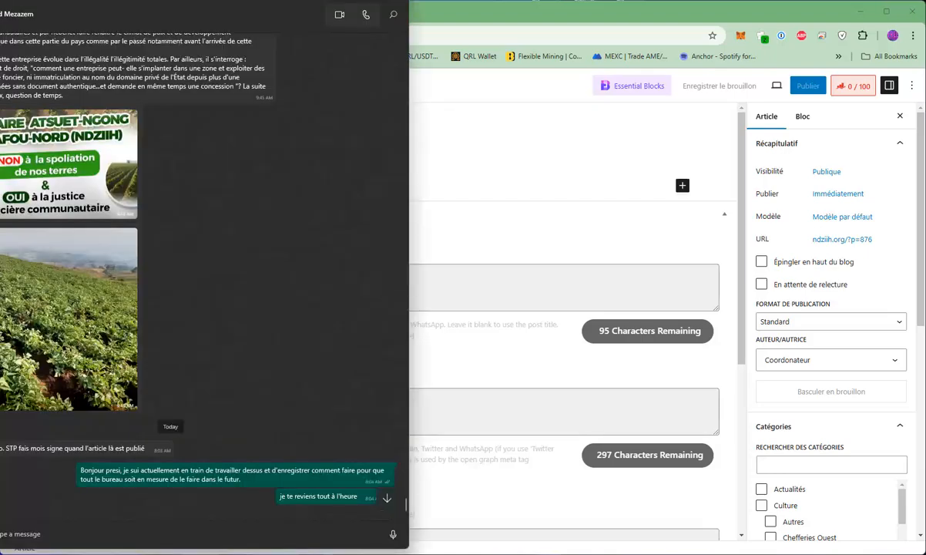
pyautogui.scroll(10, 148, 173)
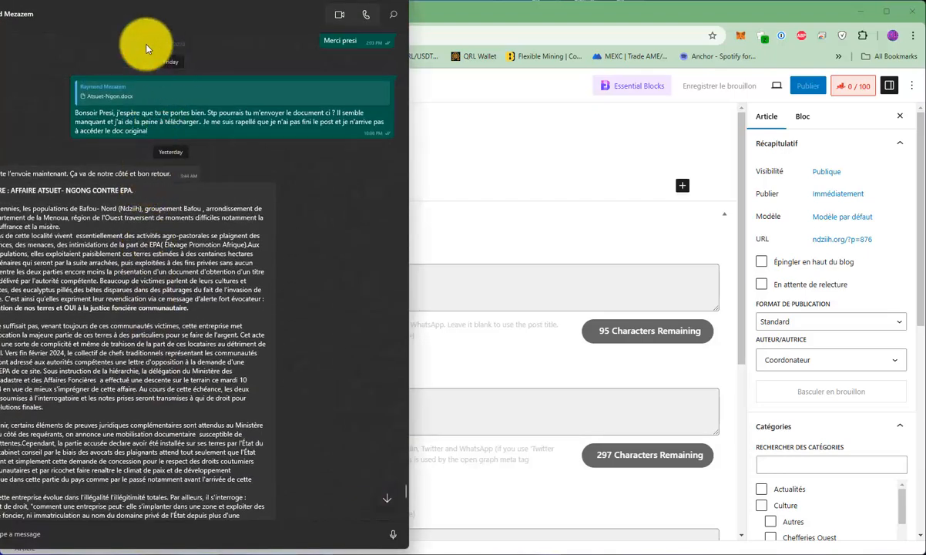
pyautogui.moveTo(104, 4); pyautogui.dragTo(148, 5)
pyautogui.scroll(-3, 61, 212)
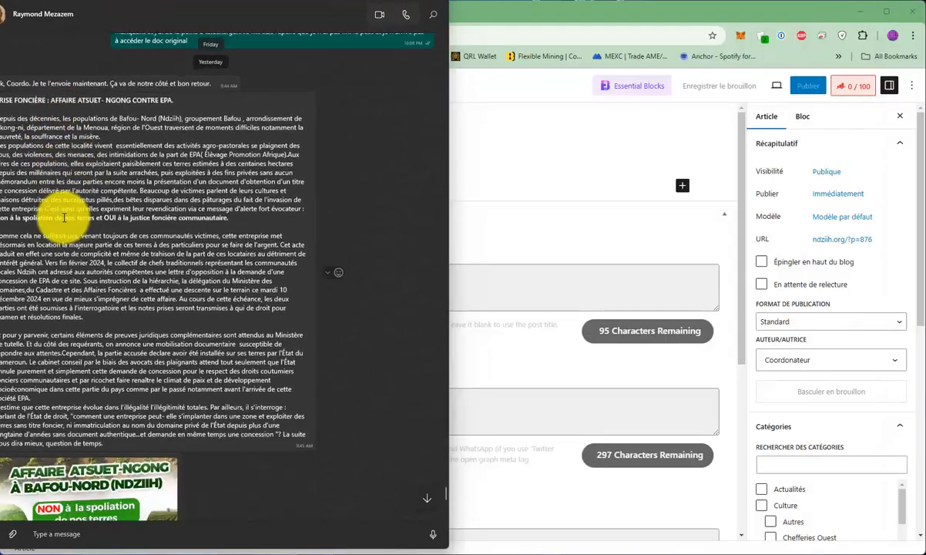
pyautogui.scroll(2, 62, 206)
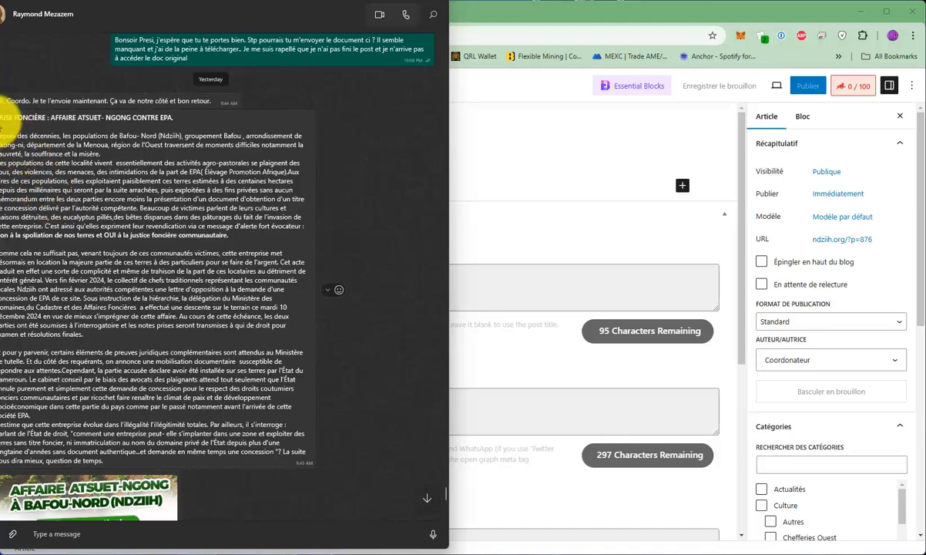
pyautogui.moveTo(2, 119); pyautogui.dragTo(171, 118)
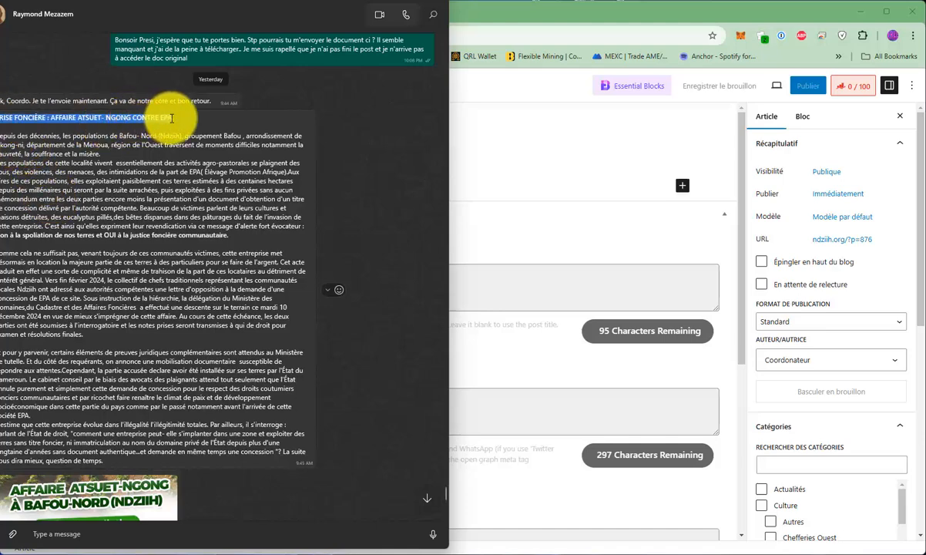
# Return to the blank article and paste the copied headline "CRISE FONCIÈRE : AFFAIRE ATSUET- NGONG CONTRE EPA" as its title.
pyautogui.click(631, 18)
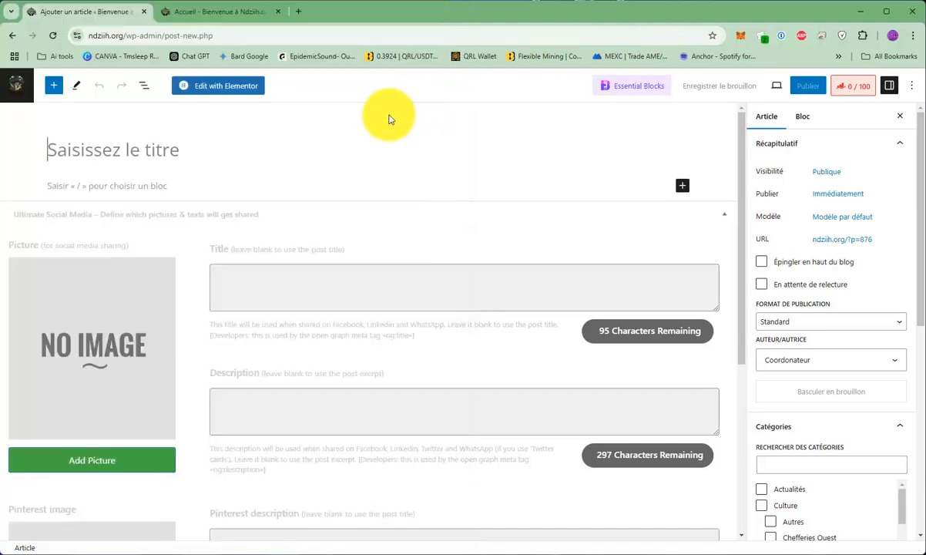
pyautogui.click(116, 148)
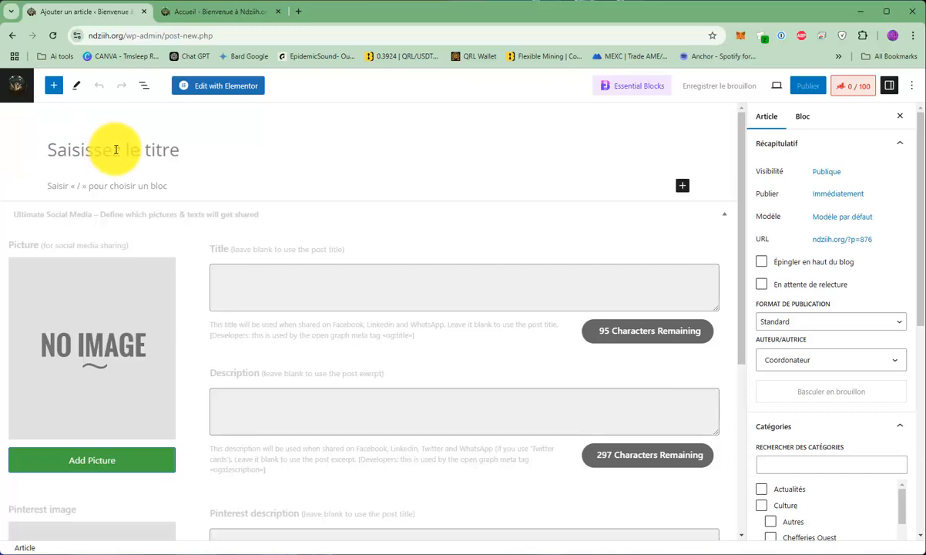
pyautogui.write('CRISE FONCIÈRE : AFFAIRE ATSUET- NGONG CONTRE EPA')
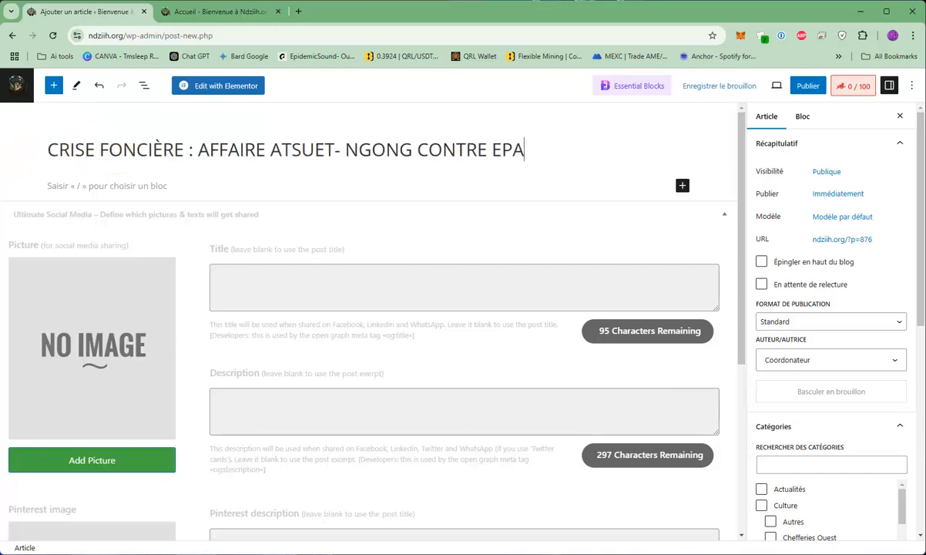
# Copy the first section, up to "OUI à la justice foncière communautaire", from the WhatsApp message and paste it below the article title.
pyautogui.hotkey('alt', 'Tab')
pyautogui.moveTo(13, 140); pyautogui.dragTo(230, 232)
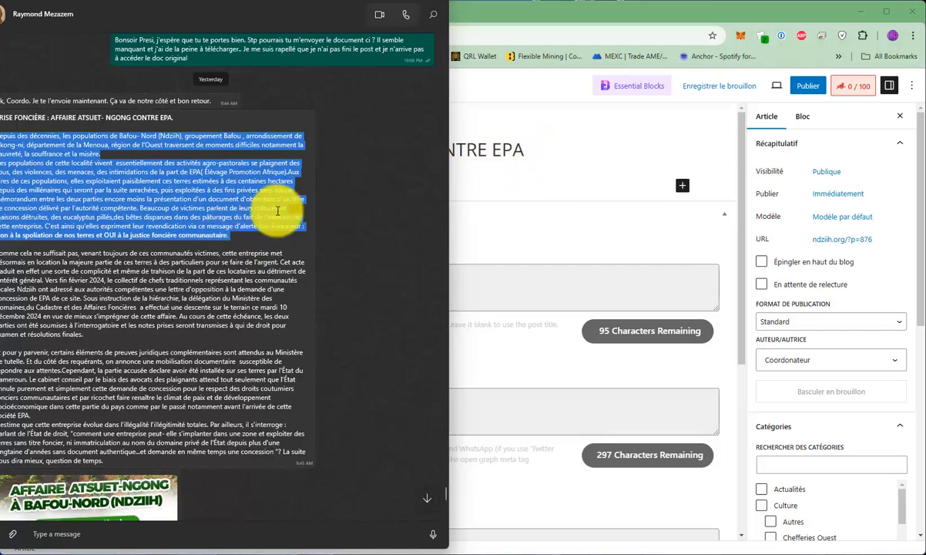
pyautogui.rightClick(233, 201)
pyautogui.click(258, 263)
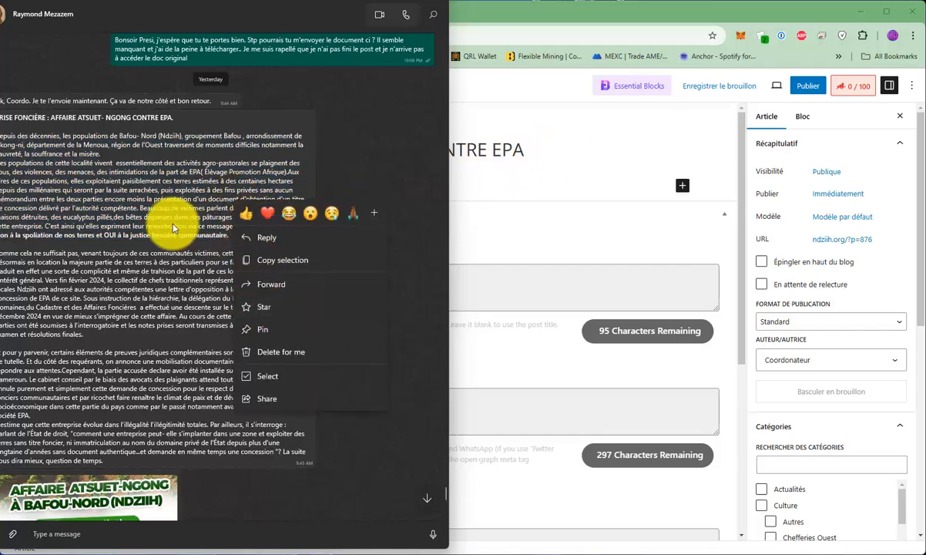
pyautogui.rightClick(34, 154)
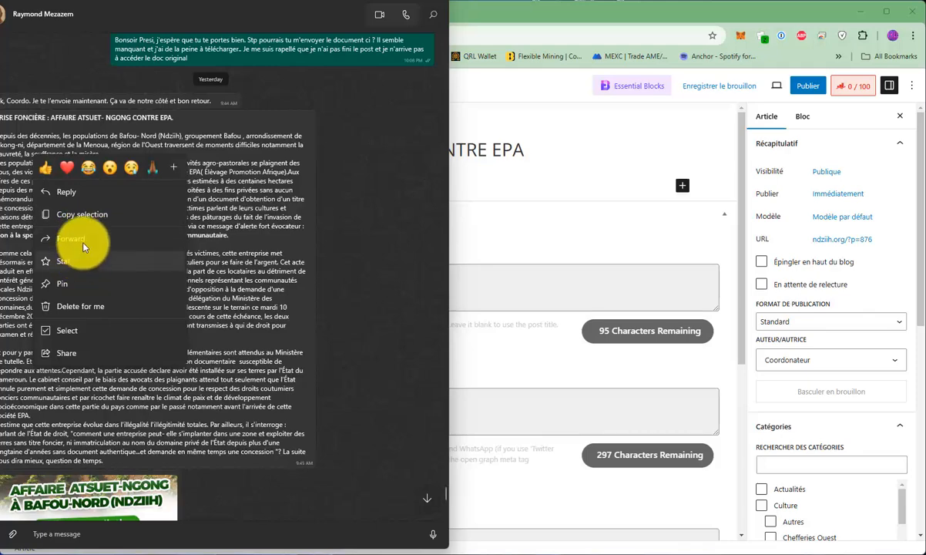
pyautogui.click(75, 219)
pyautogui.click(510, 28)
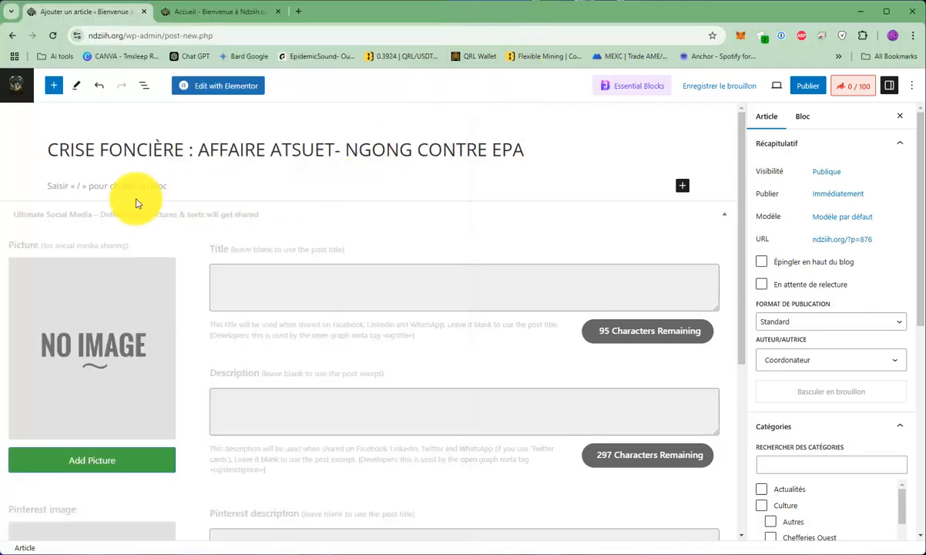
pyautogui.click(115, 185)
pyautogui.rightClick(95, 177)
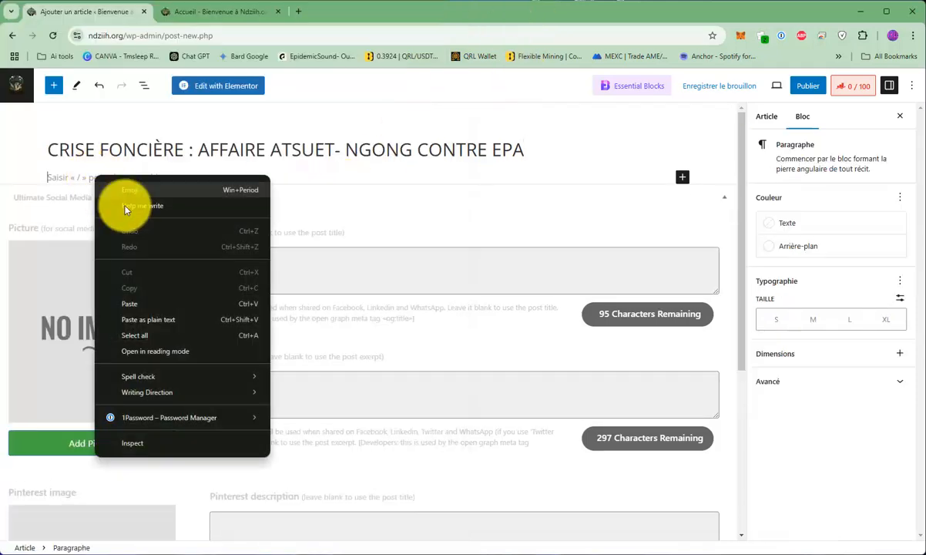
pyautogui.click(143, 309)
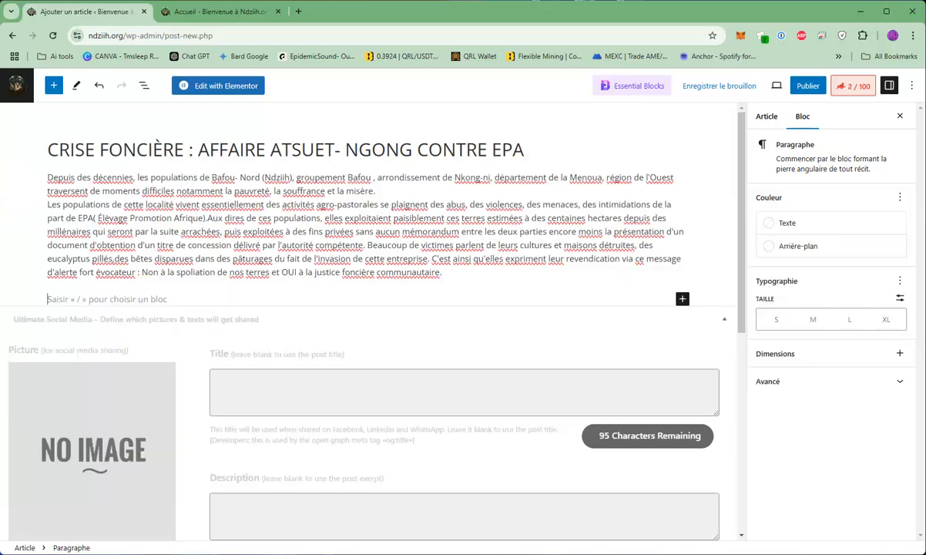
# Copy the section starting "Comme cela ne suffisait pas" from the WhatsApp message and paste it as the article's next paragraph.
pyautogui.hotkey('alt', 'Tab')
pyautogui.scroll(-1, 52, 203)
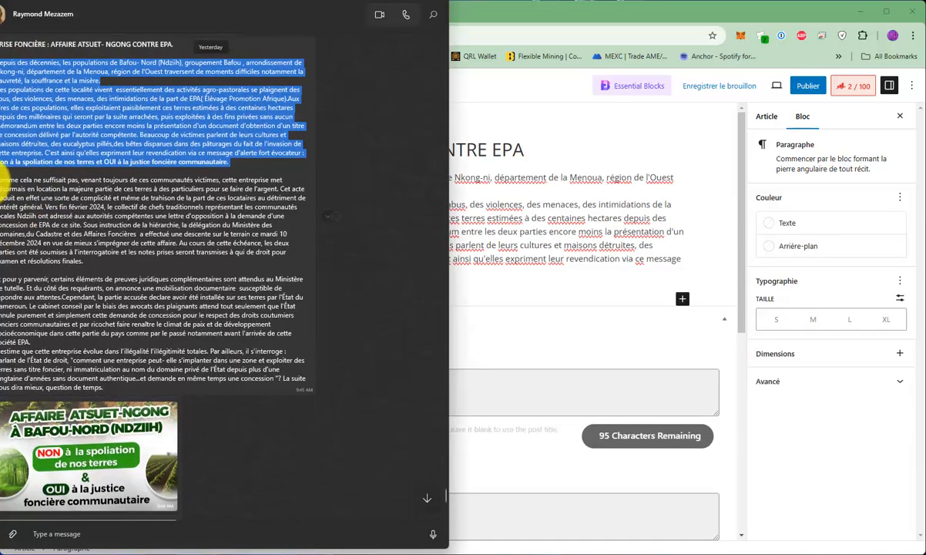
pyautogui.moveTo(2, 180); pyautogui.dragTo(107, 263)
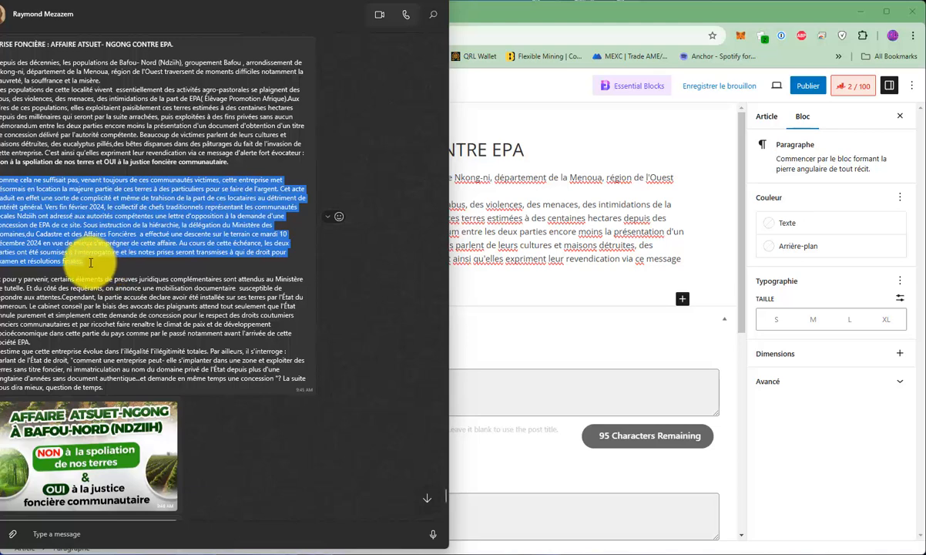
pyautogui.rightClick(87, 262)
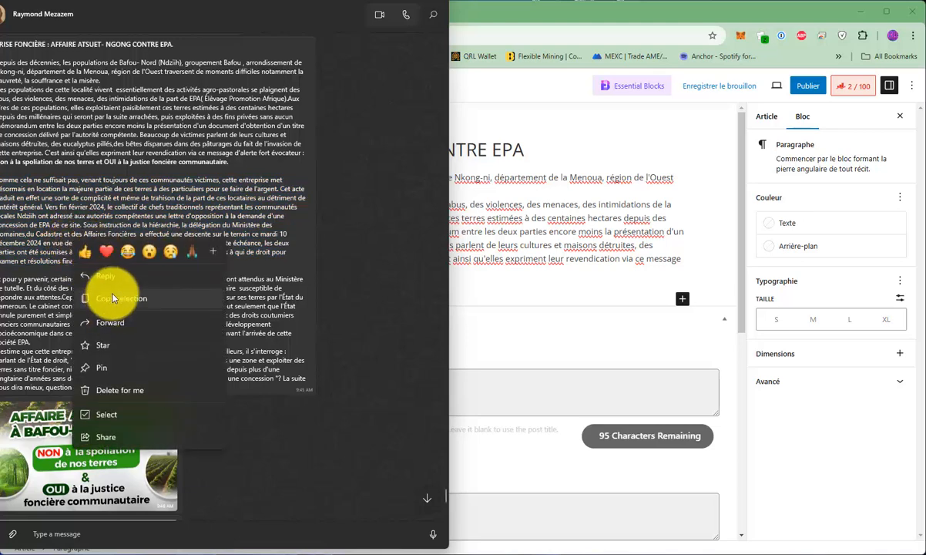
pyautogui.click(123, 298)
pyautogui.click(561, 17)
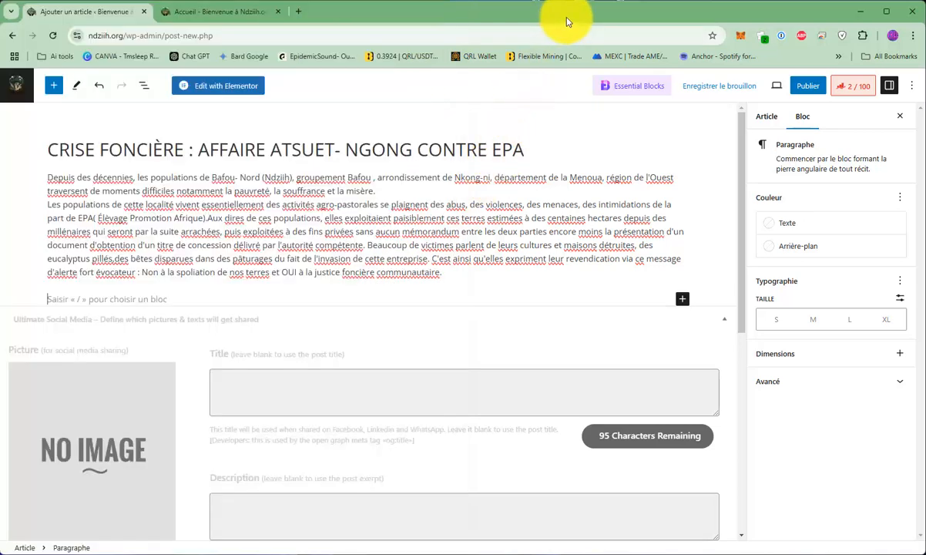
pyautogui.rightClick(92, 298)
pyautogui.click(154, 140)
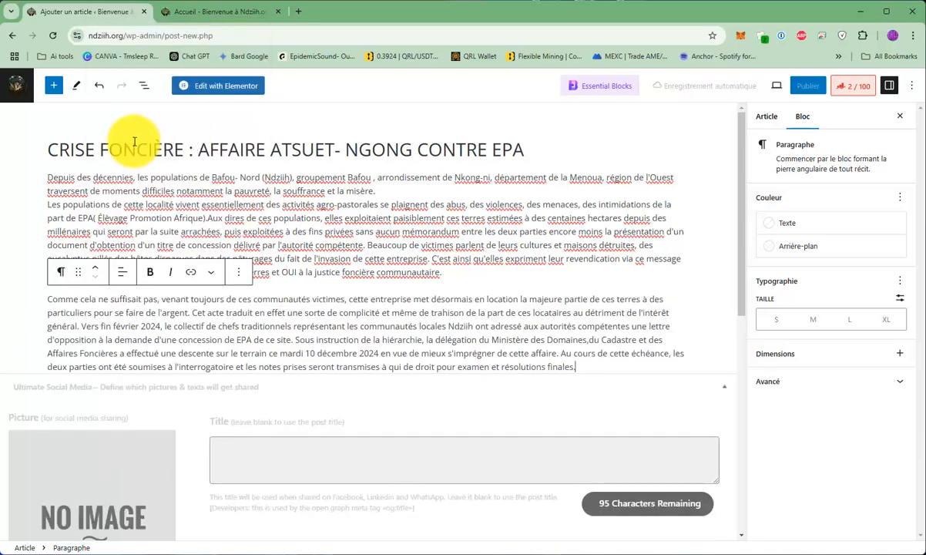
# Copy the closing section starting "Et pour y parvenir" from WhatsApp and paste it into a new paragraph at the article's end.
pyautogui.hotkey('alt', 'Tab')
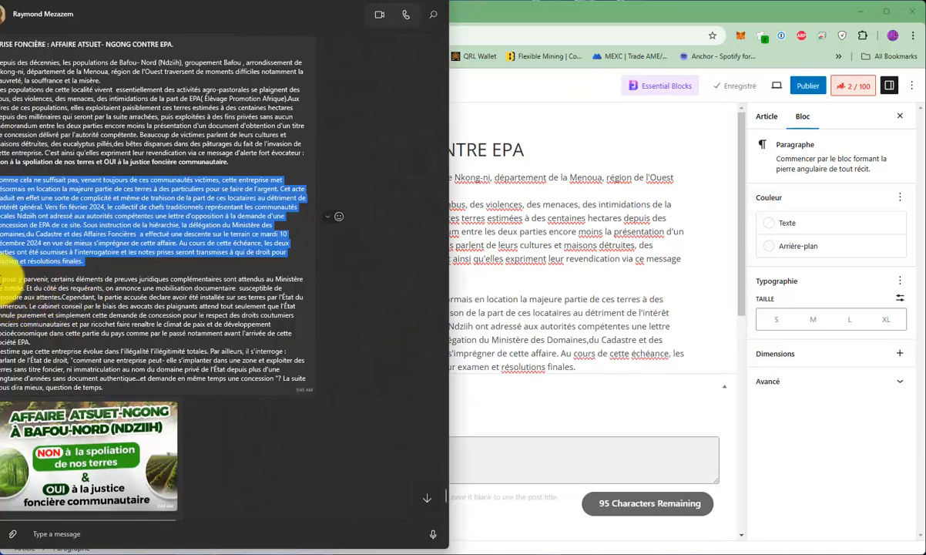
pyautogui.moveTo(3, 279); pyautogui.dragTo(114, 387)
pyautogui.click(587, 23)
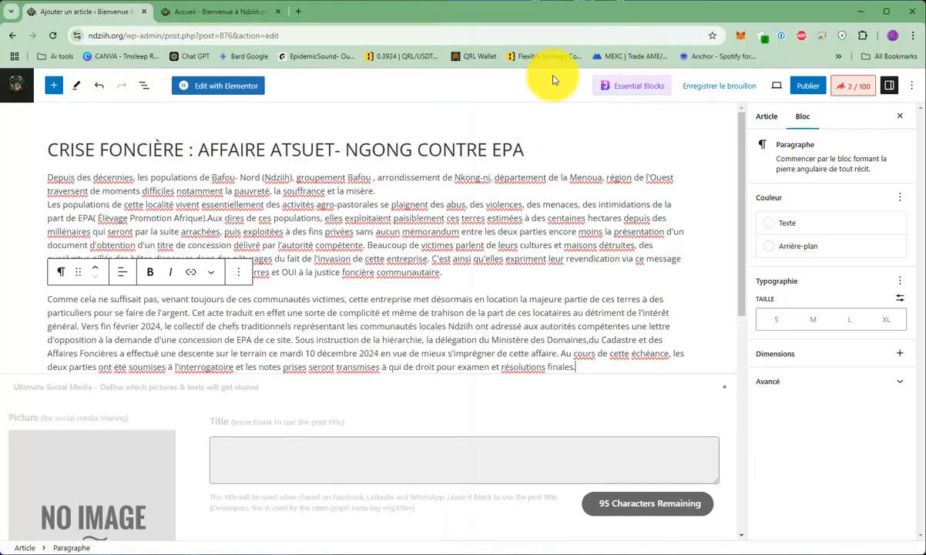
pyautogui.scroll(-3, 391, 324)
pyautogui.scroll(2, 613, 271)
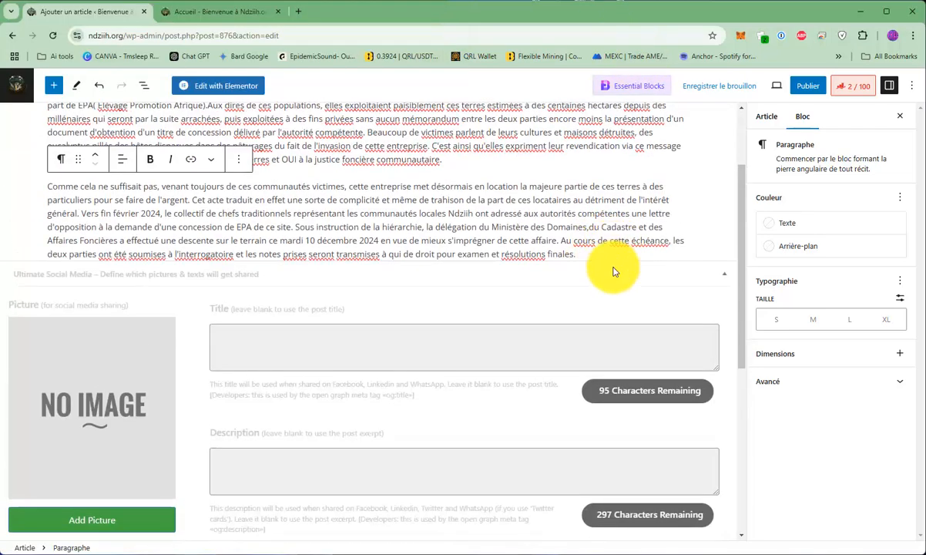
pyautogui.click(607, 252)
pyautogui.press('Return')
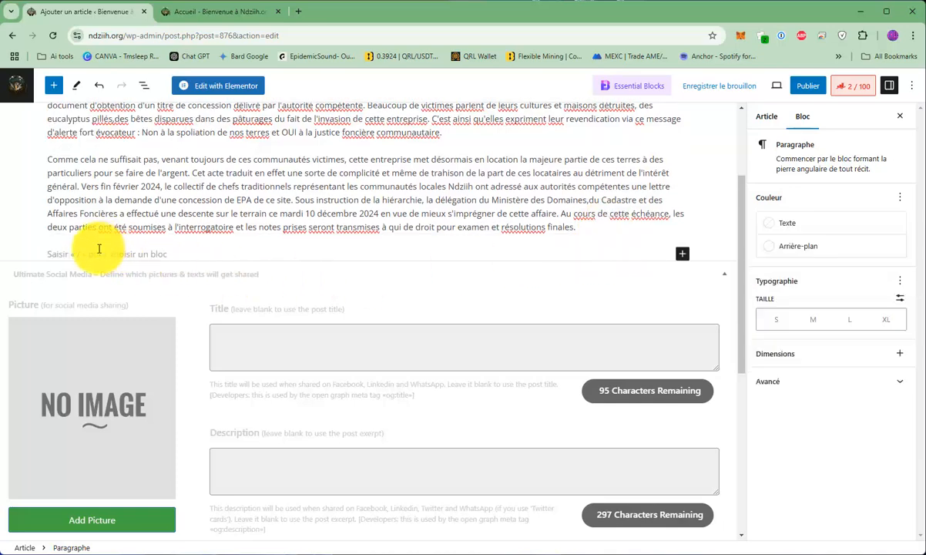
pyautogui.rightClick(99, 253)
pyautogui.click(152, 393)
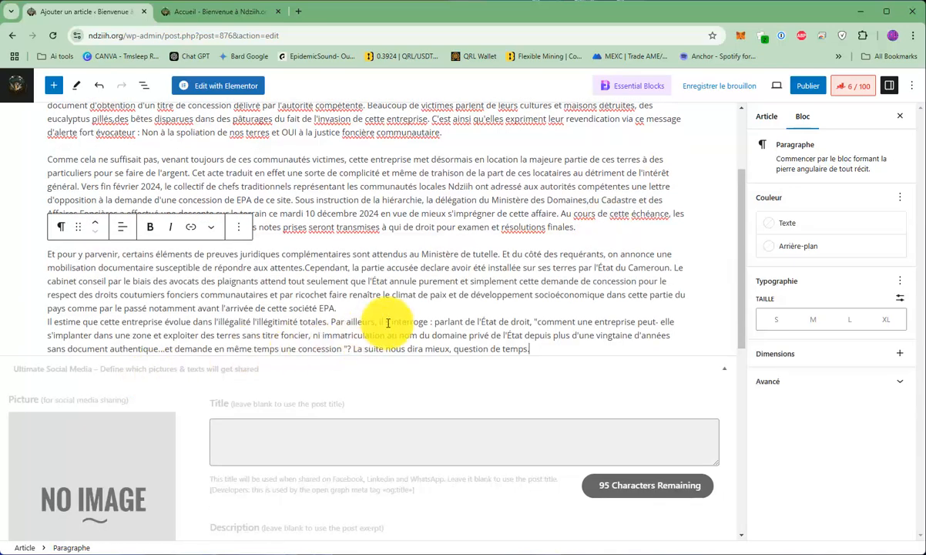
# Split the article text into new paragraphs before "Aux dires de ces populations" and before "Sous instruction de la hiérarchie".
pyautogui.scroll(3, 473, 306)
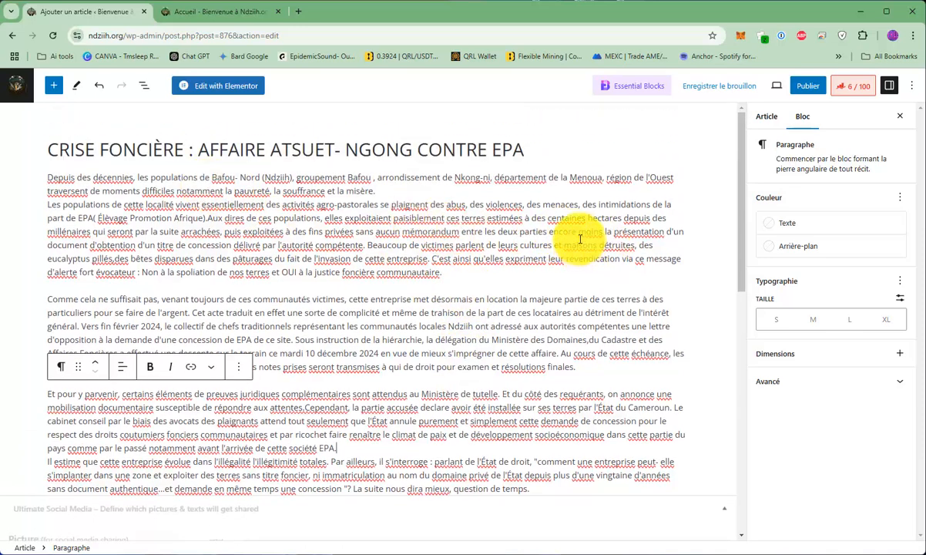
pyautogui.click(209, 221)
pyautogui.press('Return')
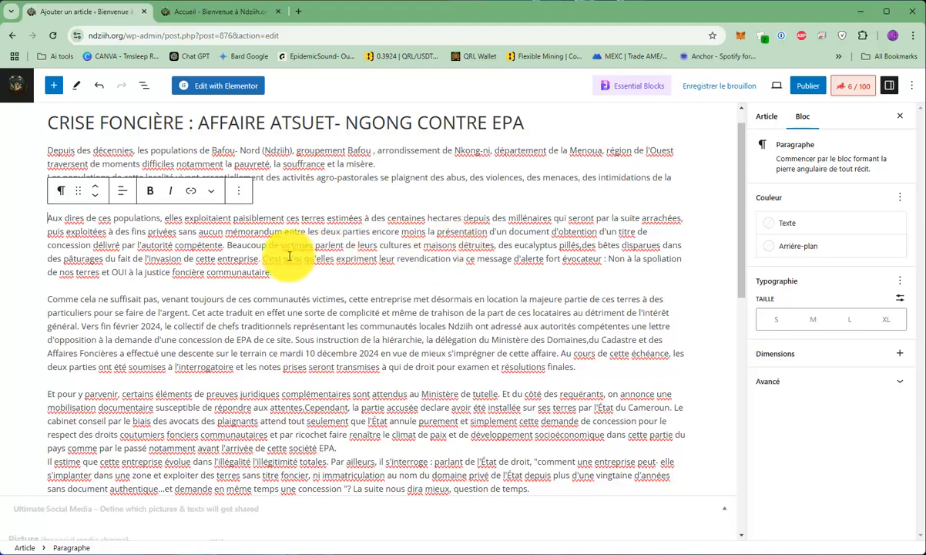
pyautogui.click(296, 339)
pyautogui.press('Return')
# Split the closing section so that a new paragraph starts at "Le cabinet conseil".
pyautogui.scroll(-1, 312, 331)
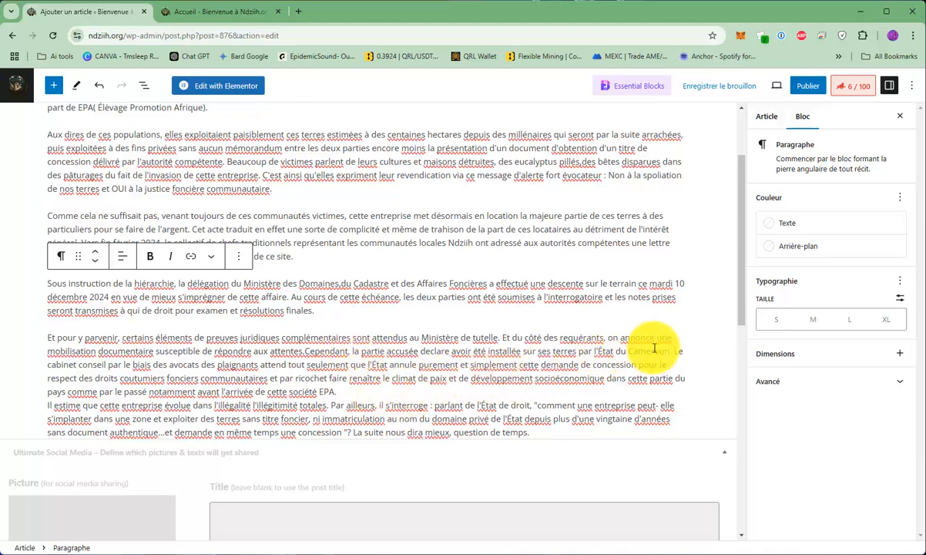
pyautogui.click(674, 352)
pyautogui.press('Return')
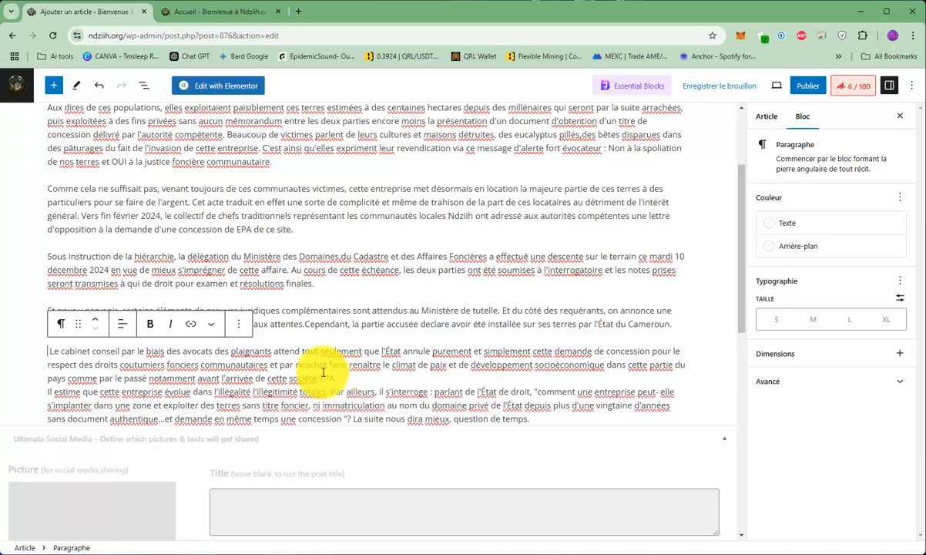
pyautogui.scroll(1, 372, 296)
# Switch to the WhatsApp chat and view the two images sent below the article text.
pyautogui.hotkey('alt', 'Tab')
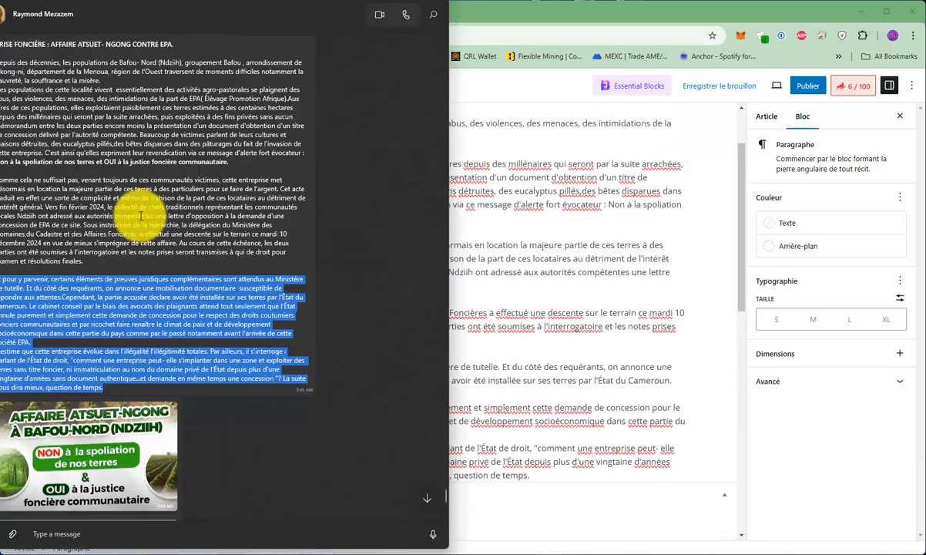
pyautogui.scroll(-5, 146, 385)
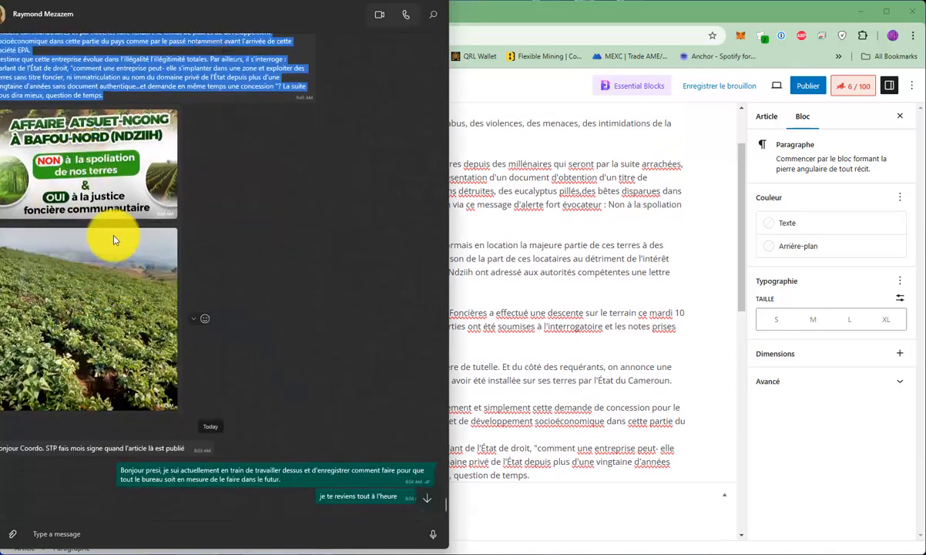
pyautogui.click(279, 175)
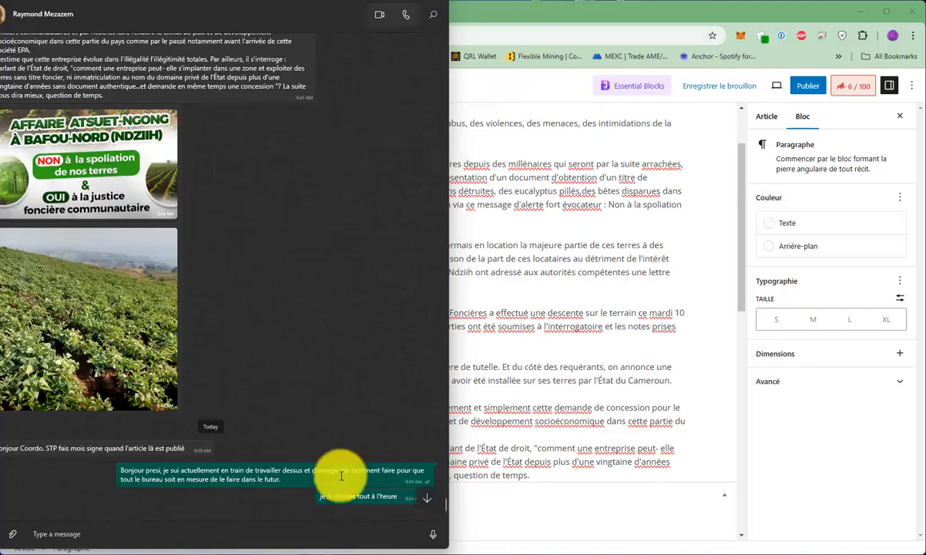
# Examine how the published "Célébration de Vie" article on ndziih.org arranges its text and programme image, then return to the WhatsApp chat.
pyautogui.click(312, 554)
pyautogui.scroll(15, 254, 324)
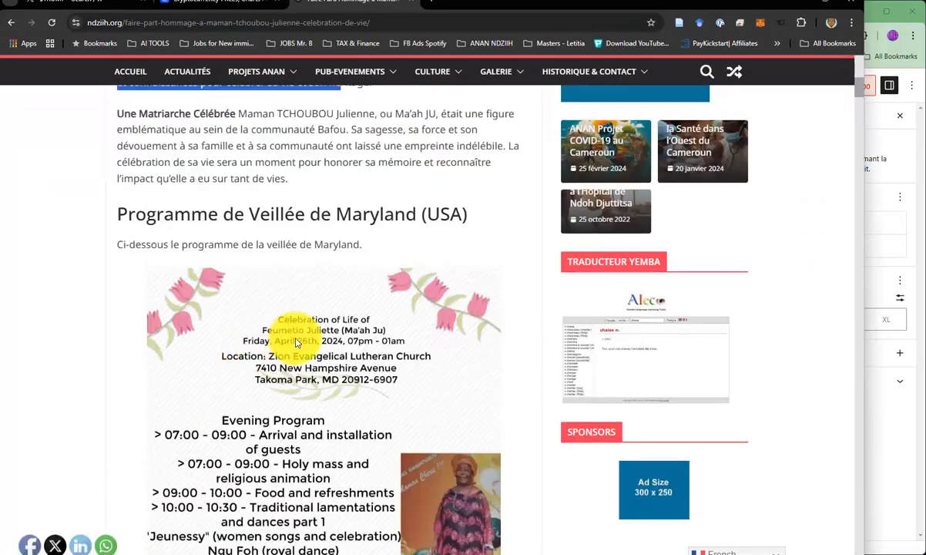
pyautogui.scroll(3, 296, 342)
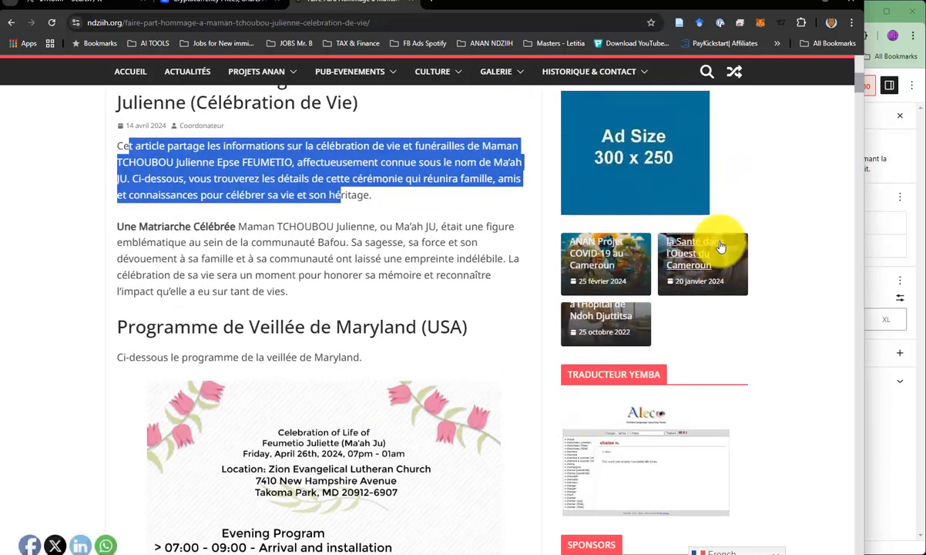
pyautogui.click(801, 6)
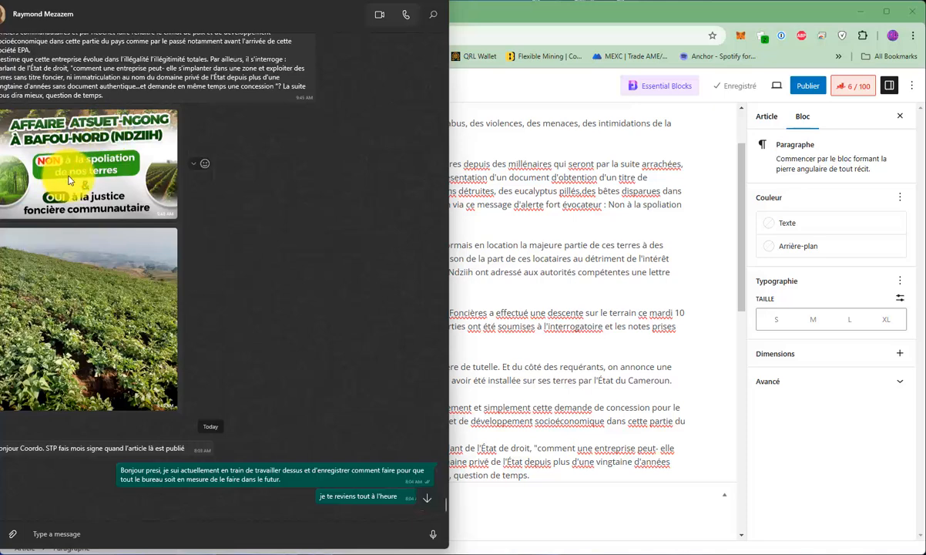
pyautogui.rightClick(68, 180)
pyautogui.click(110, 245)
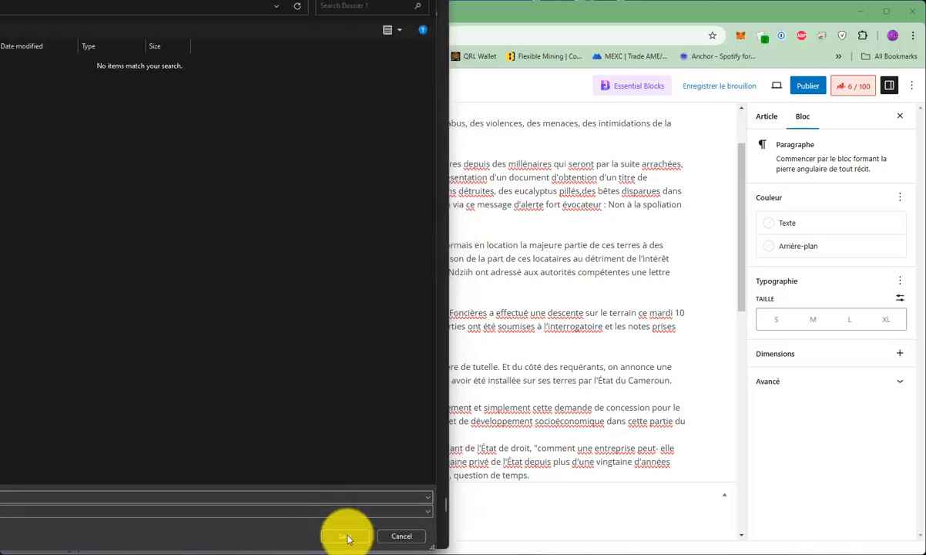
pyautogui.click(347, 537)
pyautogui.rightClick(107, 275)
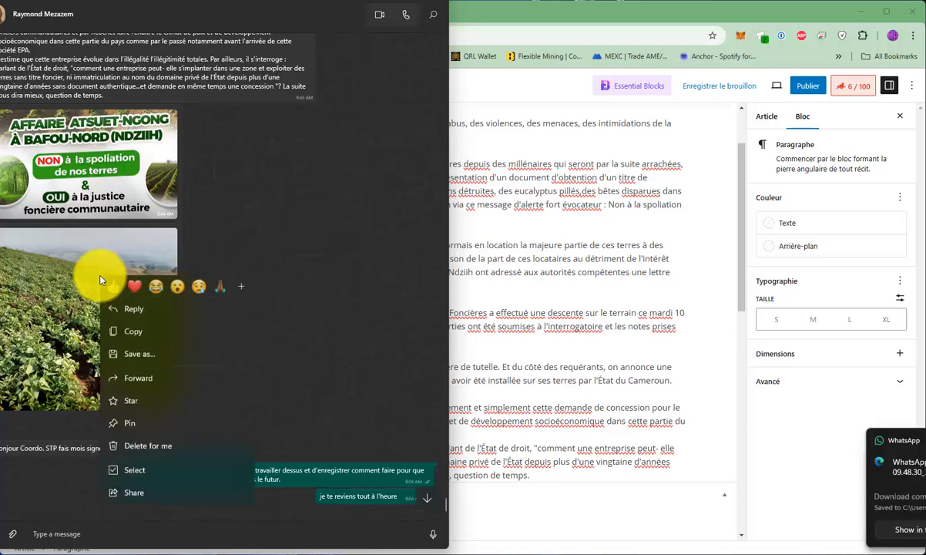
pyautogui.click(132, 355)
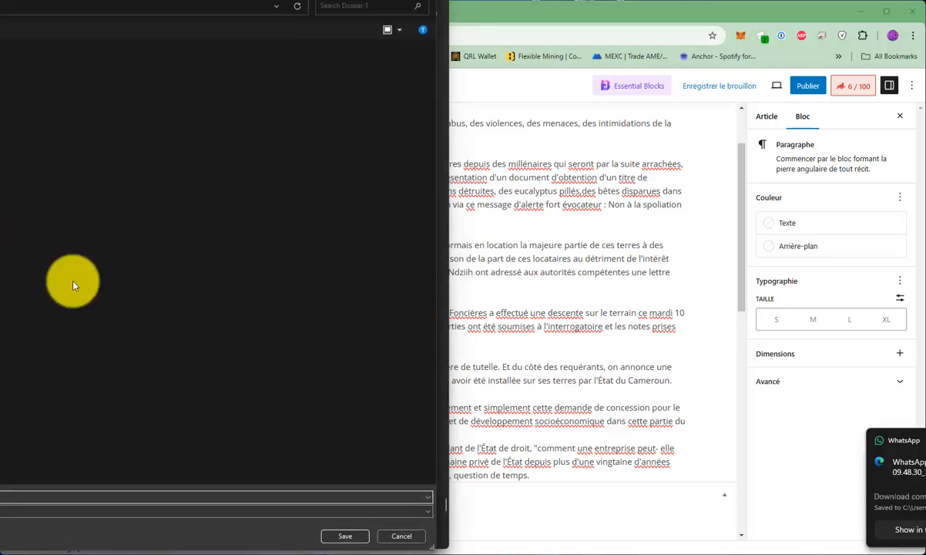
pyautogui.click(343, 534)
# Return to the article editor and review the pasted text from the title down.
pyautogui.click(604, 303)
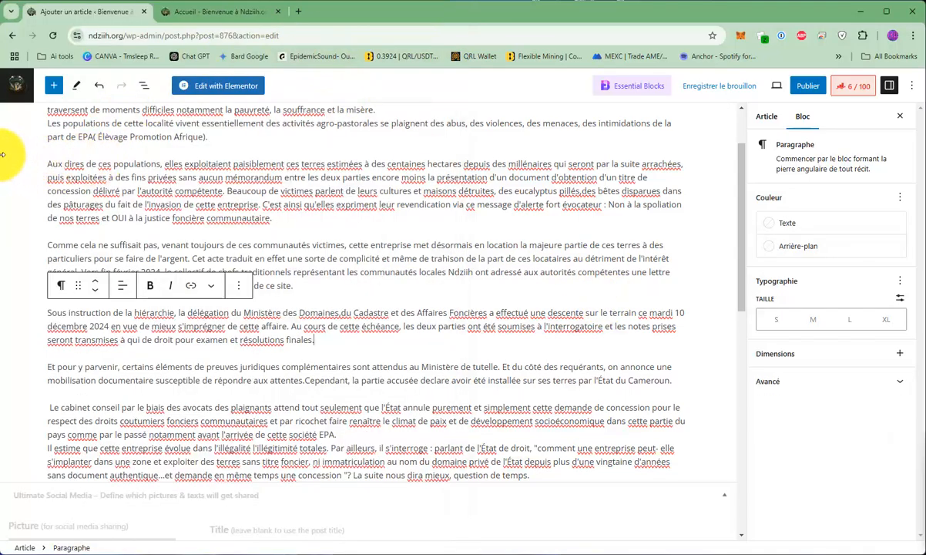
pyautogui.moveTo(3, 154)
pyautogui.mouseDown()
pyautogui.moveTo(29, 145)
pyautogui.moveTo(1, 148)
pyautogui.mouseUp()
pyautogui.scroll(2, 154, 232)
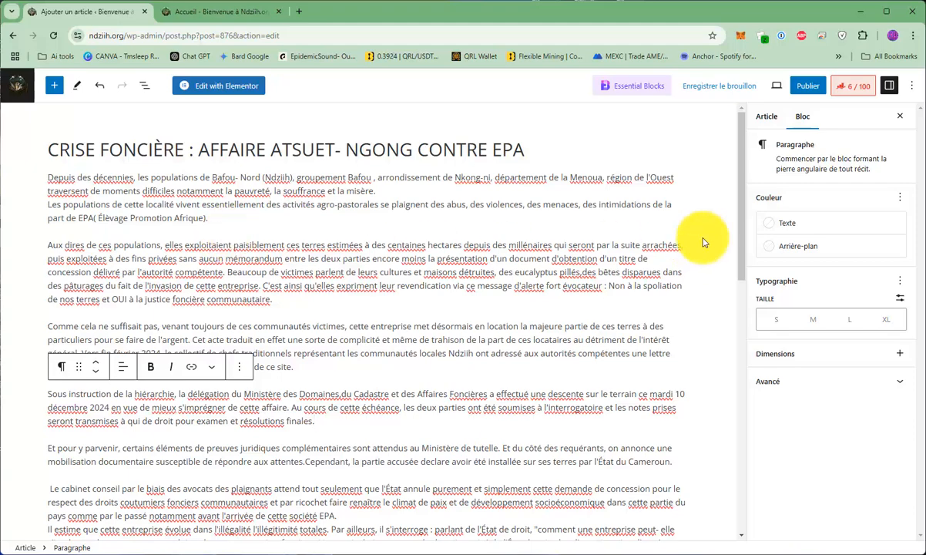
pyautogui.moveTo(0, 2); pyautogui.dragTo(250, 0)
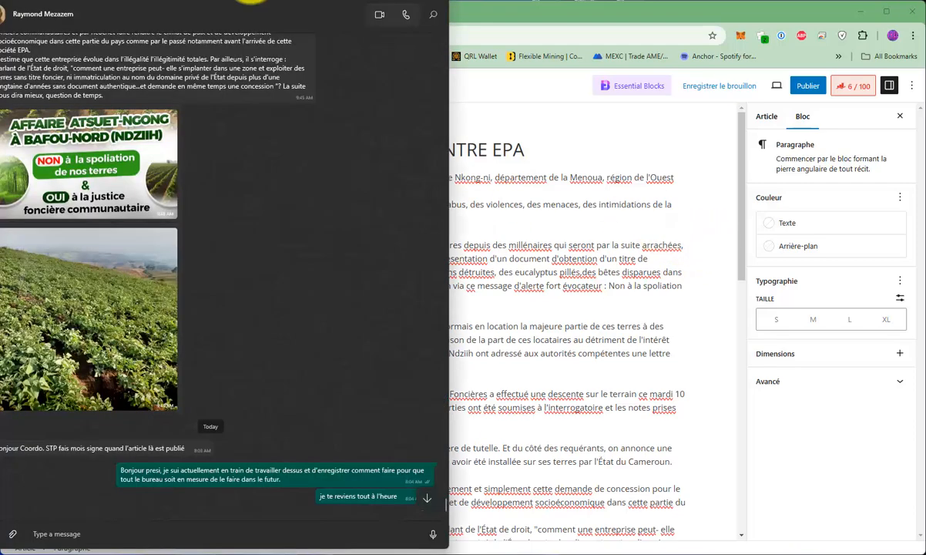
# Switch to File Explorer, open the Dossier 1 folder containing the saved crop field photo, and return to the article editor.
pyautogui.click(390, 1)
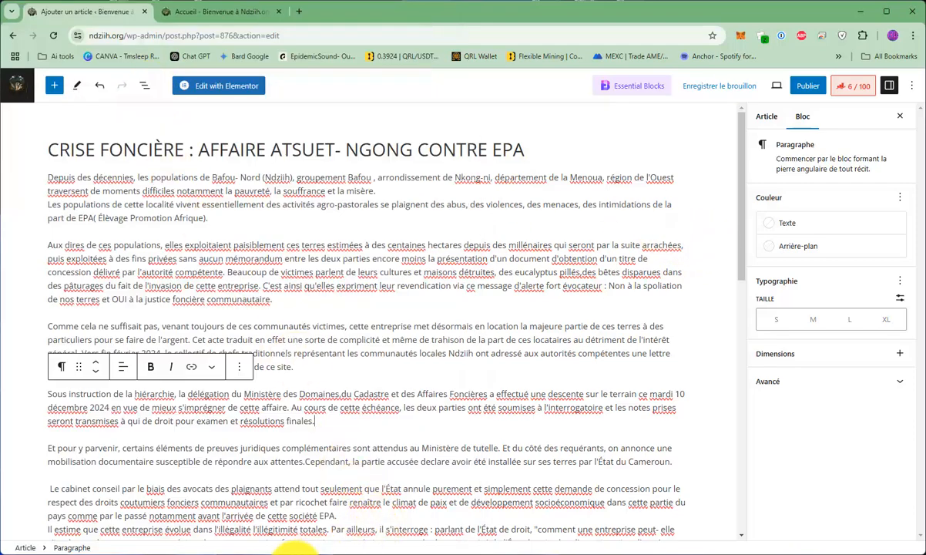
pyautogui.click(286, 554)
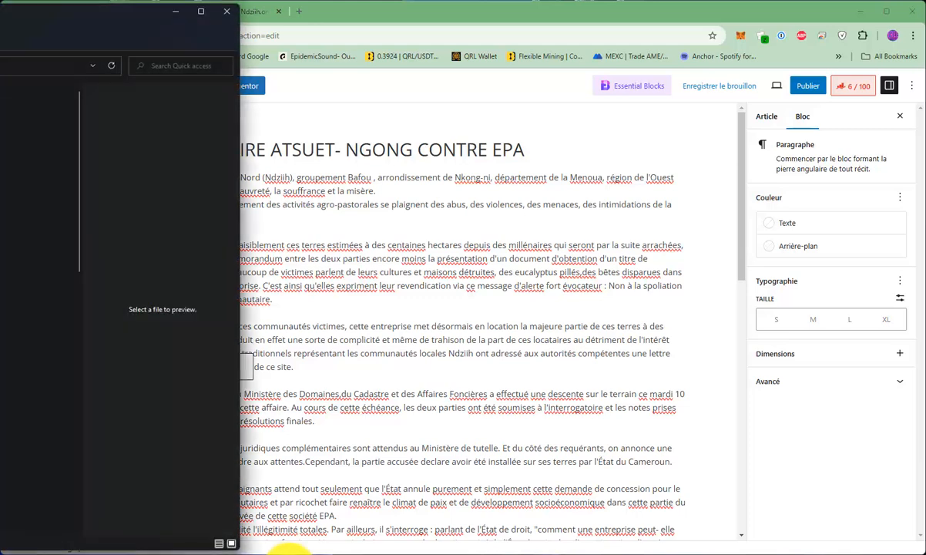
pyautogui.click(15, 534)
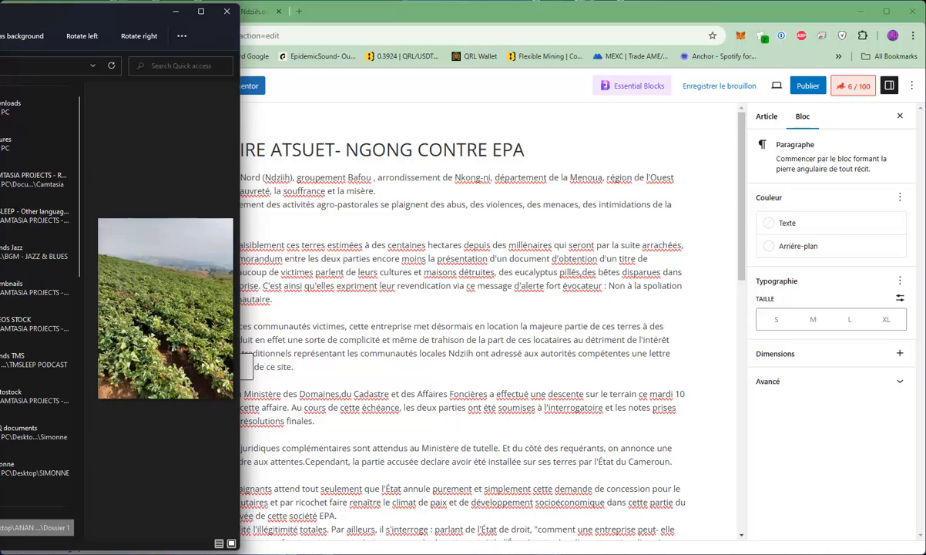
pyautogui.rightClick(2, 528)
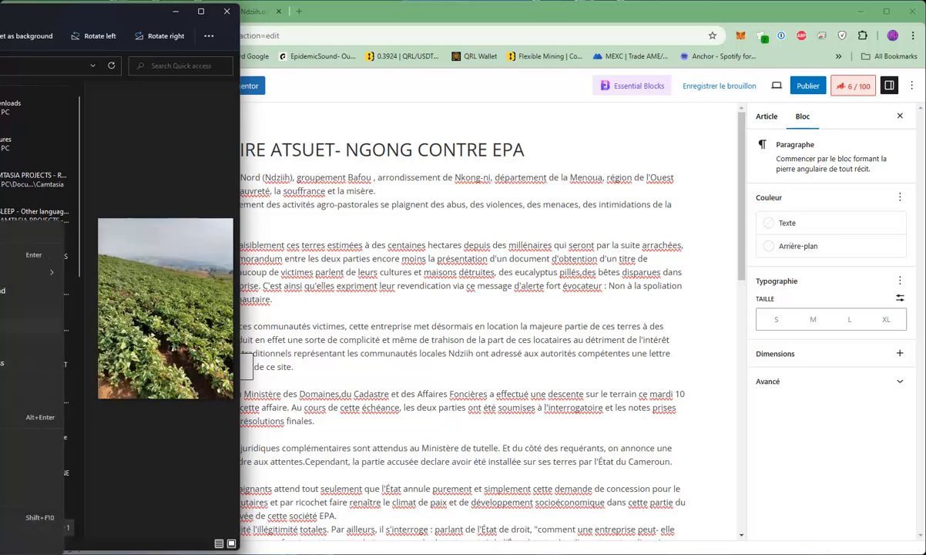
pyautogui.click(8, 345)
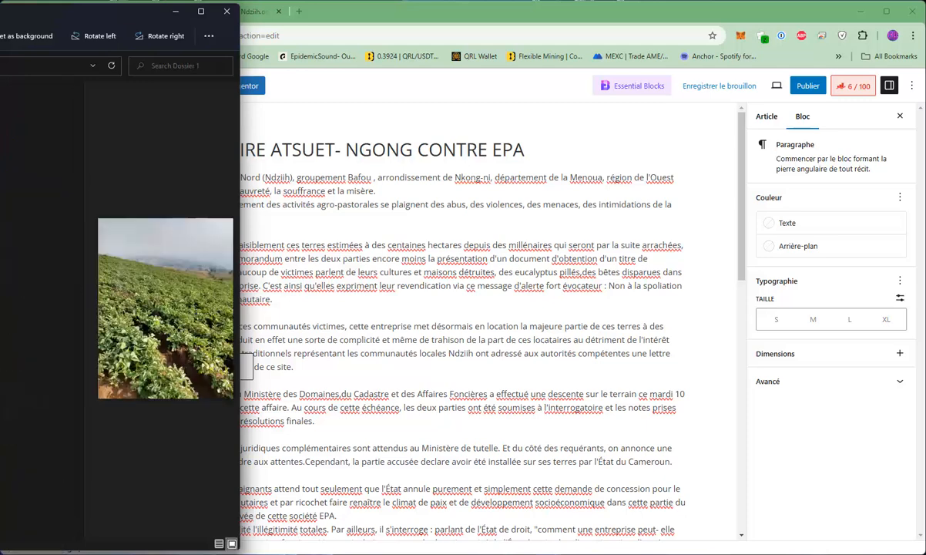
pyautogui.moveTo(0, 12); pyautogui.dragTo(104, 92)
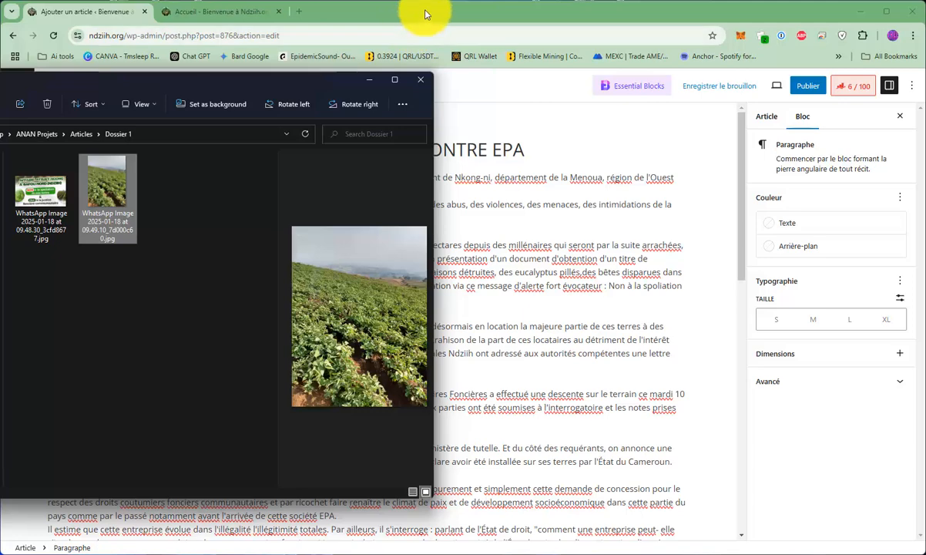
pyautogui.click(446, 12)
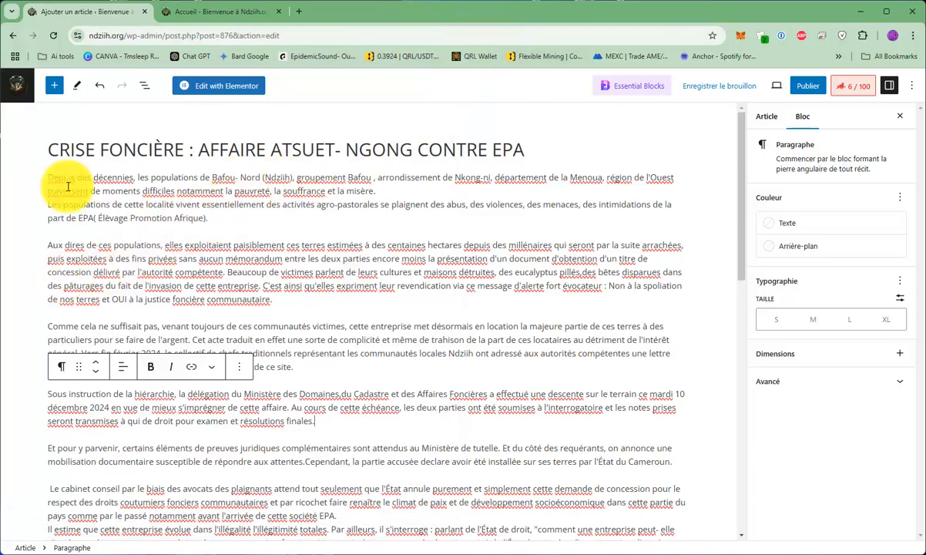
# Insert an image block after the opening paragraph that ends with "Élèvage Promotion Afrique".
pyautogui.click(227, 206)
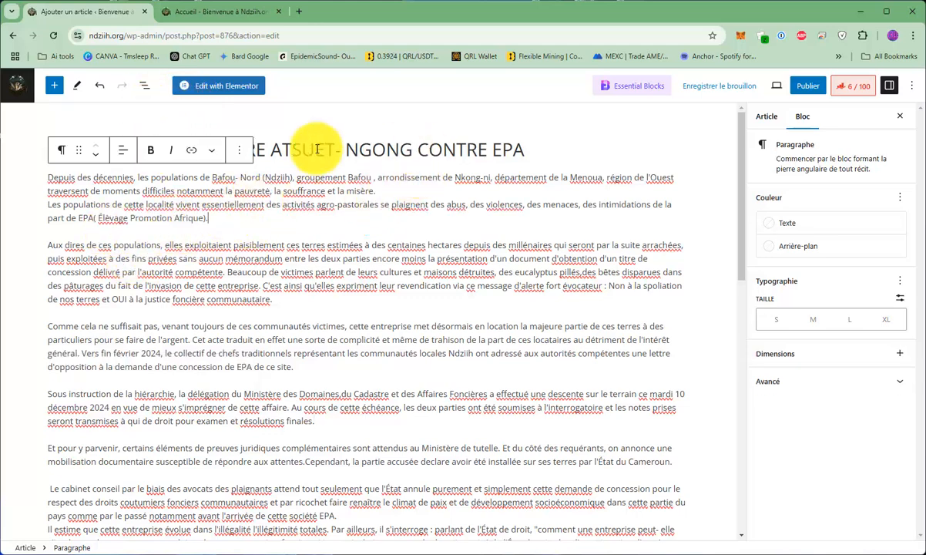
pyautogui.click(349, 152)
pyautogui.click(299, 300)
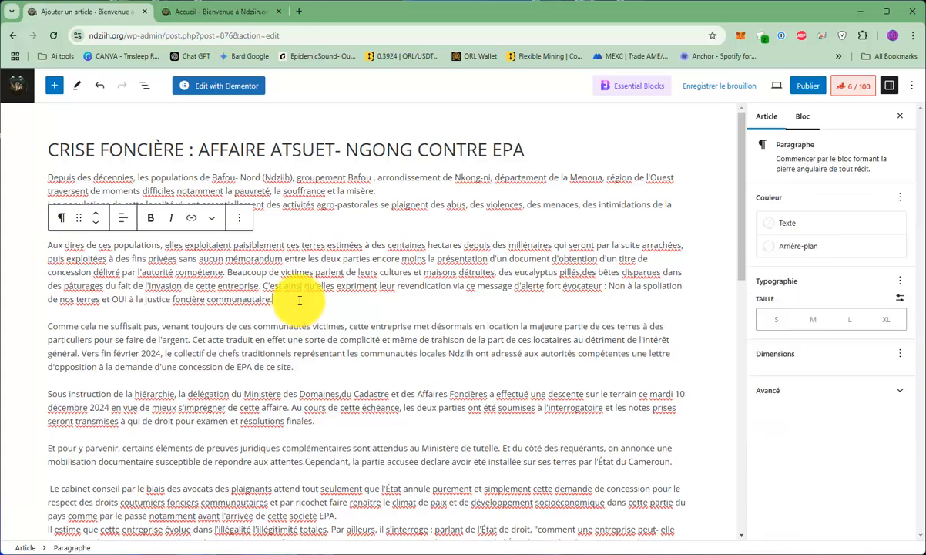
pyautogui.click(299, 229)
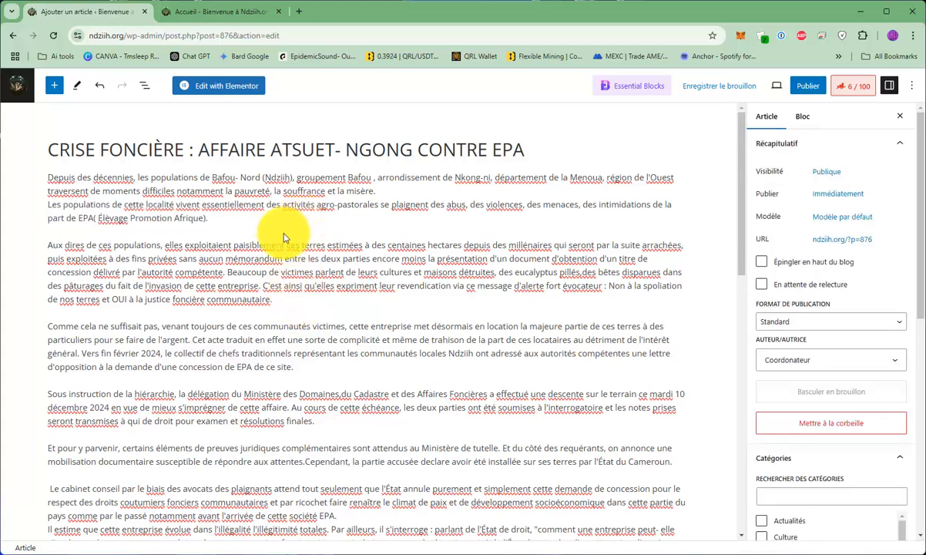
pyautogui.click(283, 214)
pyautogui.press('Return')
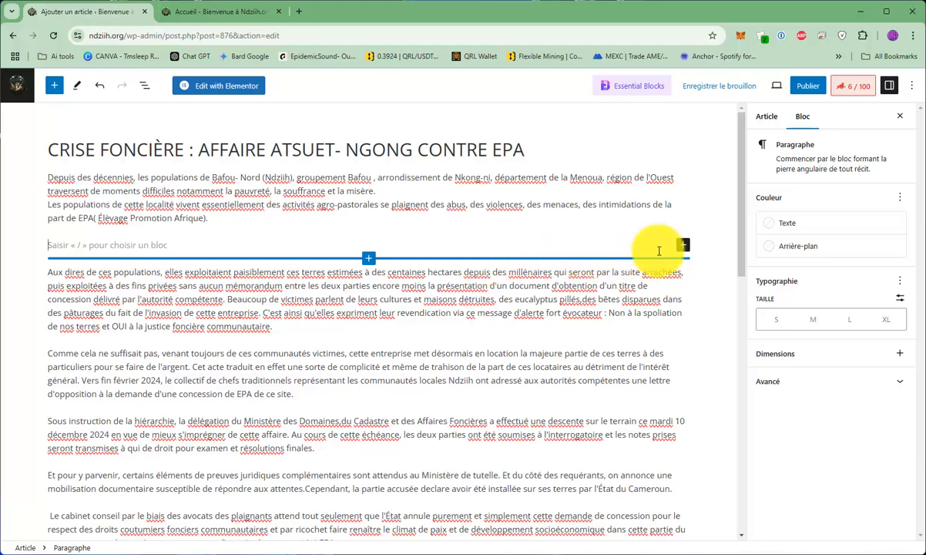
pyautogui.click(684, 245)
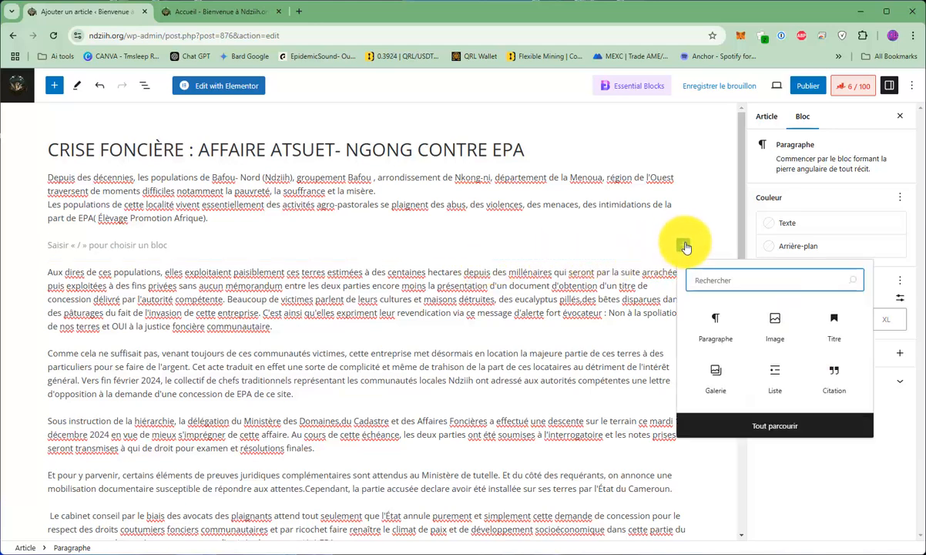
pyautogui.click(768, 327)
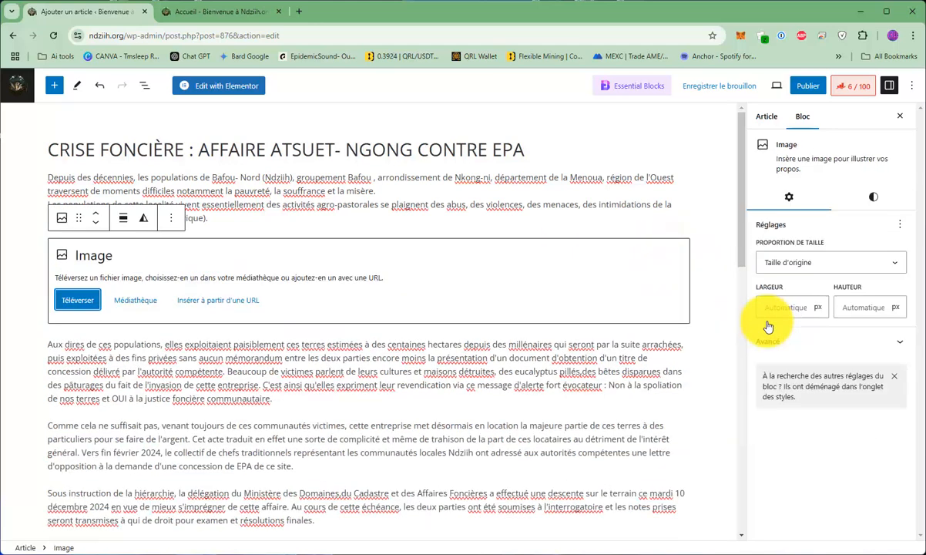
# Upload the crop field photo, WhatsApp Image 2025-01-18 at 09.49.10_7d000c60.jpg, from the recent files into the image block.
pyautogui.click(67, 302)
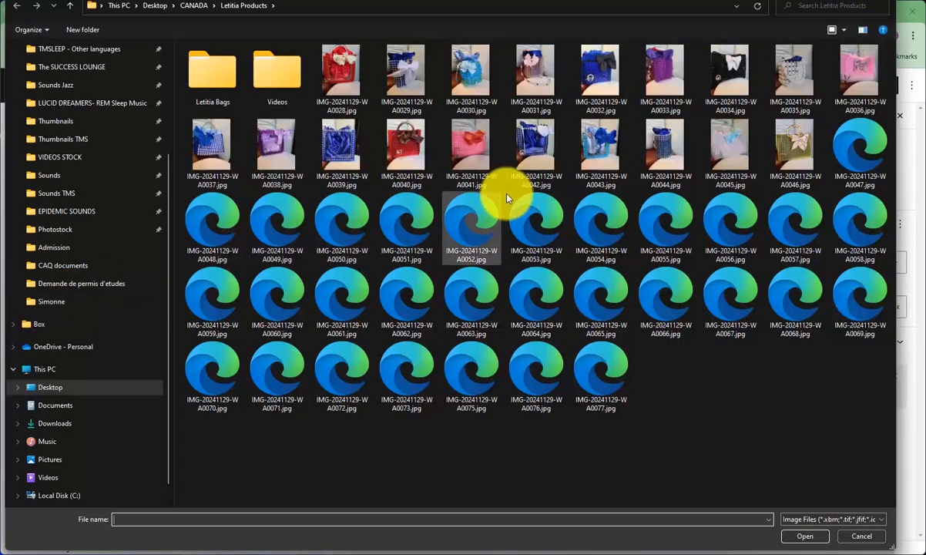
pyautogui.scroll(3, 76, 238)
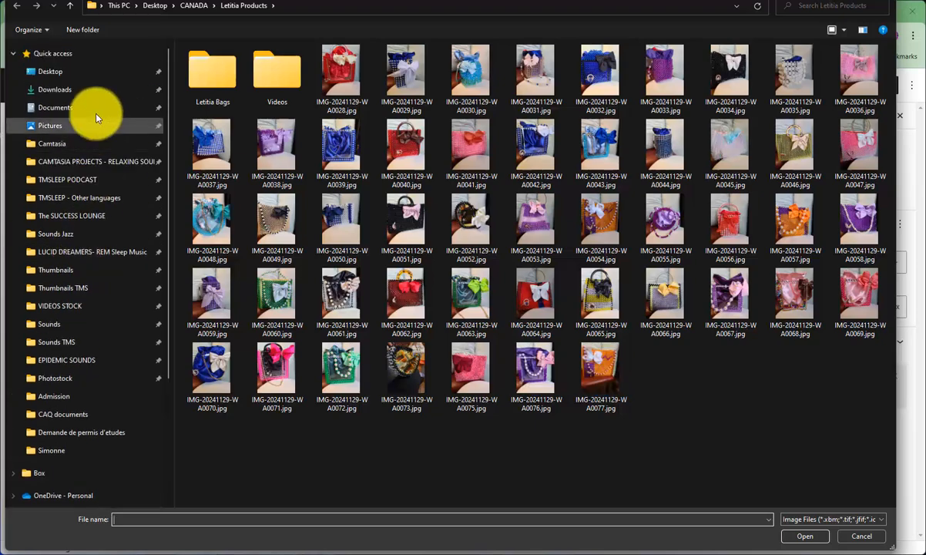
pyautogui.click(62, 90)
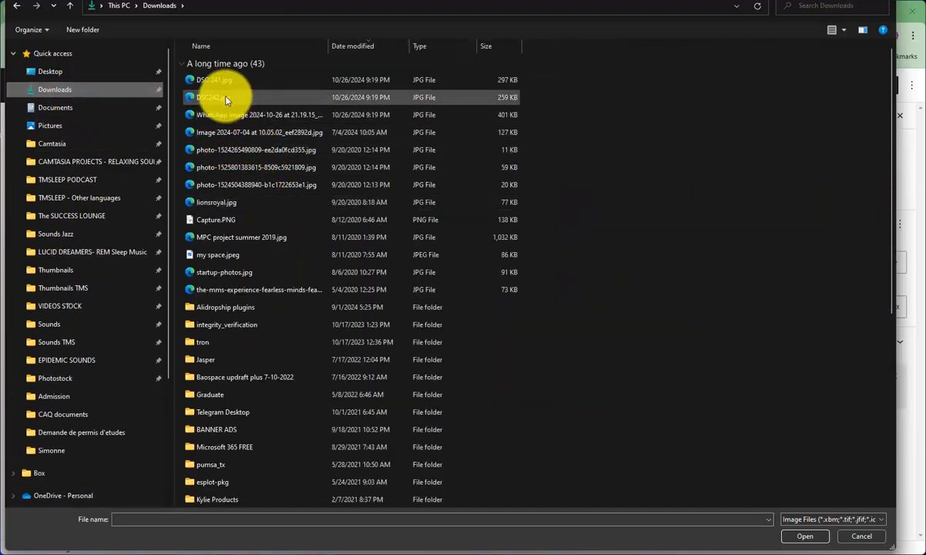
pyautogui.click(95, 53)
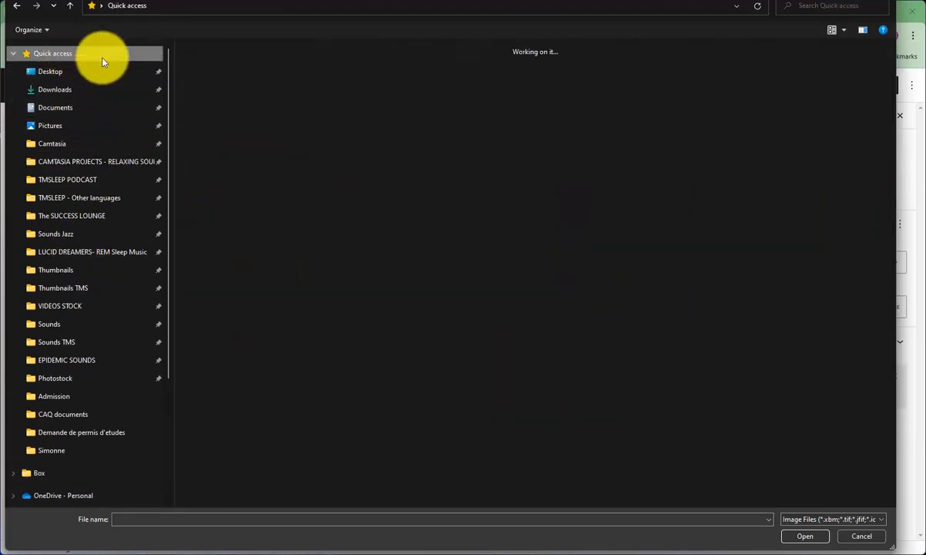
pyautogui.click(254, 276)
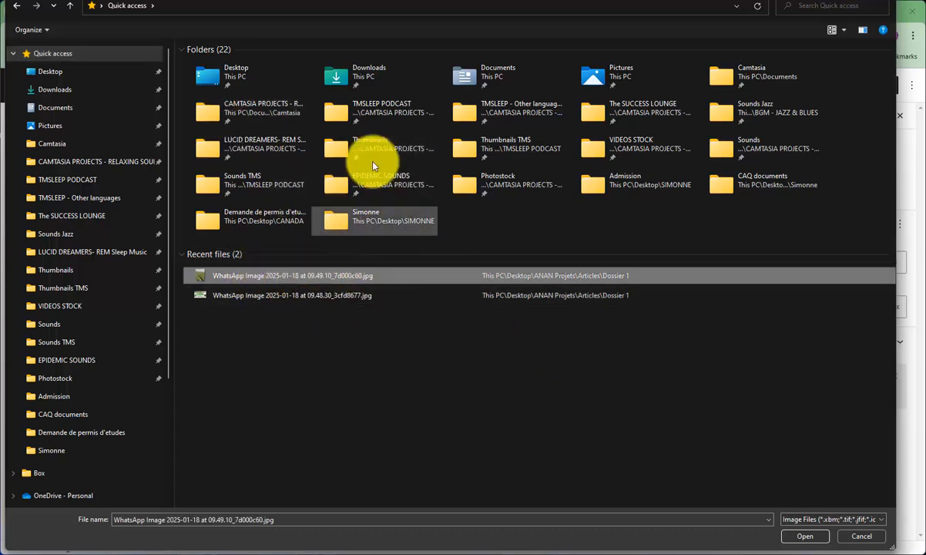
pyautogui.click(805, 535)
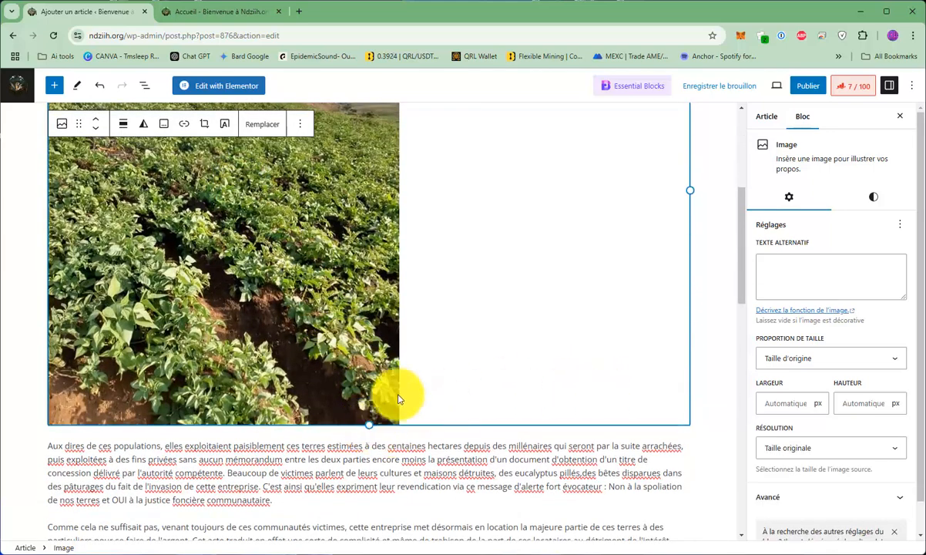
# Reduce the crop field photo to a width of 323 px, keeping its original proportions.
pyautogui.moveTo(369, 421); pyautogui.dragTo(277, 196)
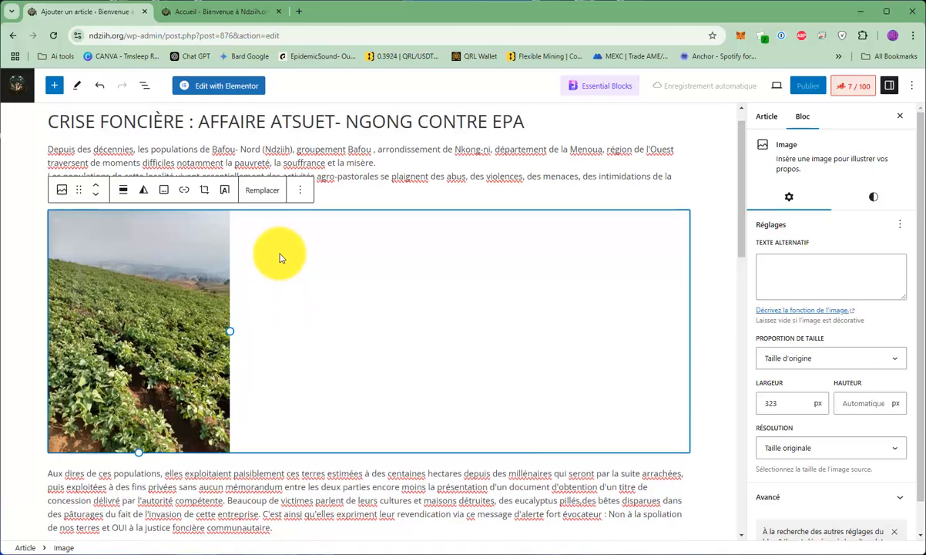
pyautogui.scroll(-4, 285, 265)
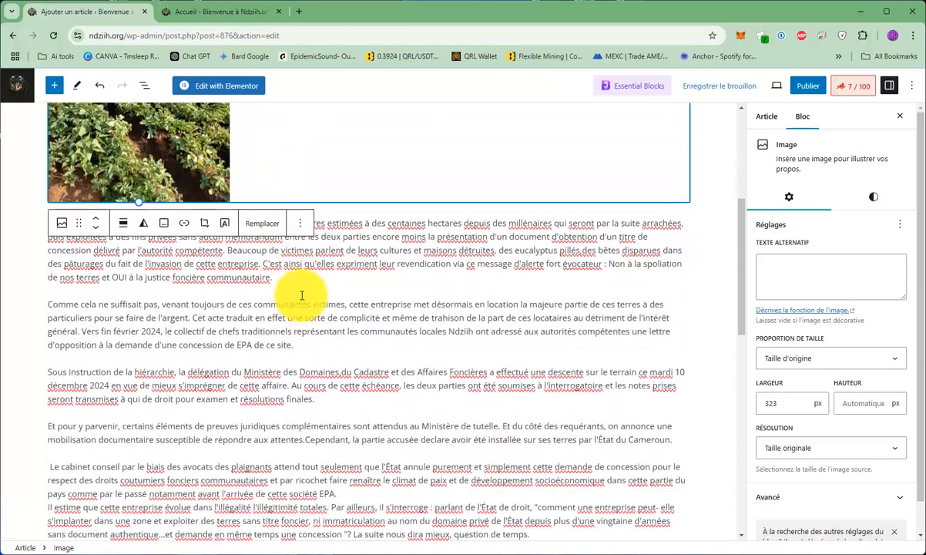
pyautogui.scroll(3, 301, 295)
pyautogui.click(330, 479)
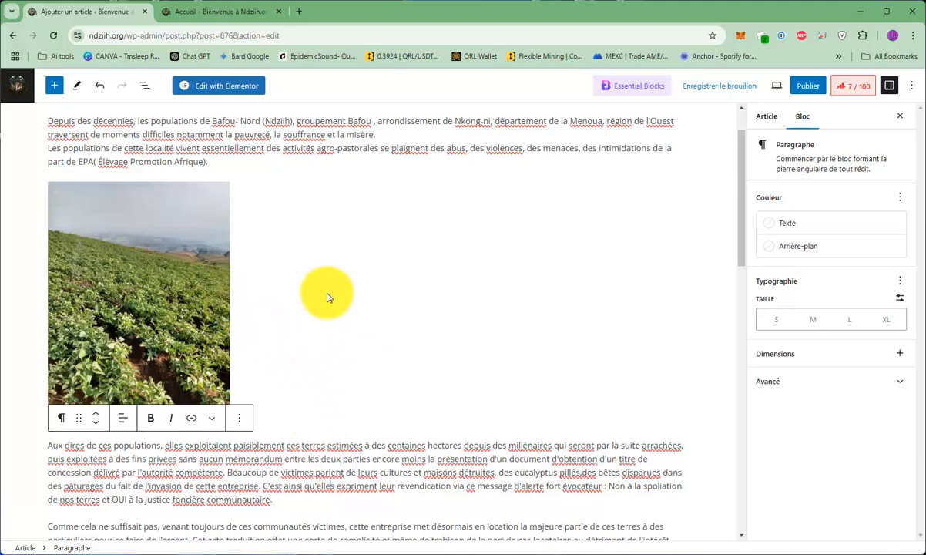
# Review the article from the inserted photo to the last paragraph, and check the saved images in the Dossier 1 folder.
pyautogui.scroll(-8, 324, 293)
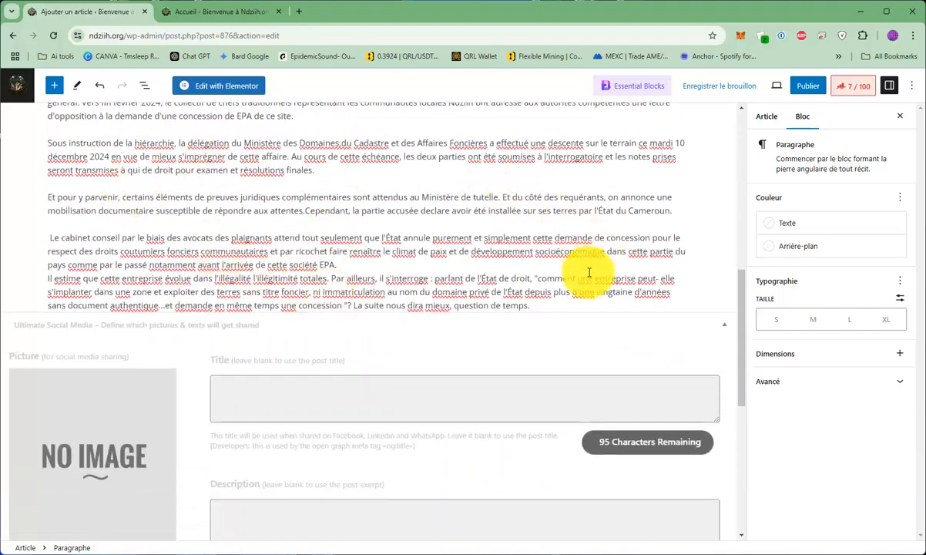
pyautogui.scroll(3, 414, 352)
pyautogui.scroll(-3, 237, 258)
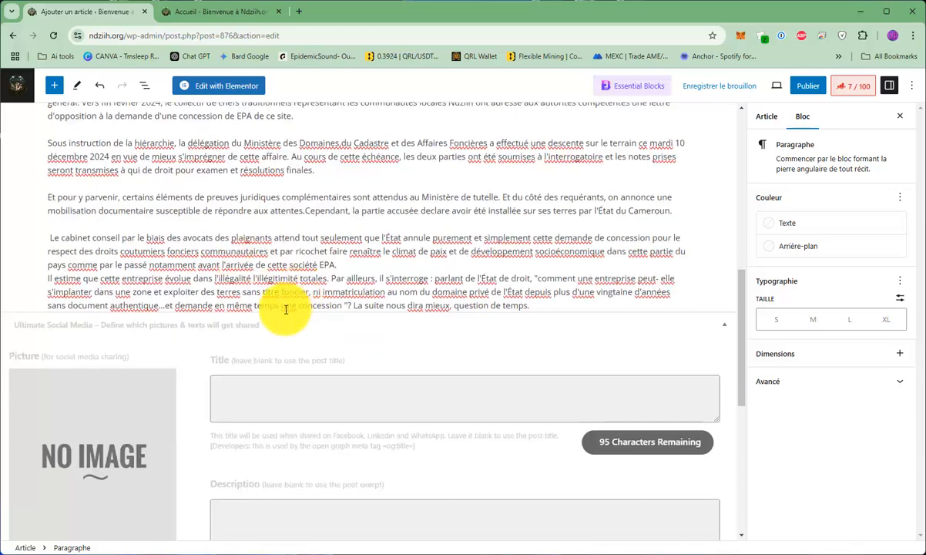
pyautogui.scroll(12, 170, 209)
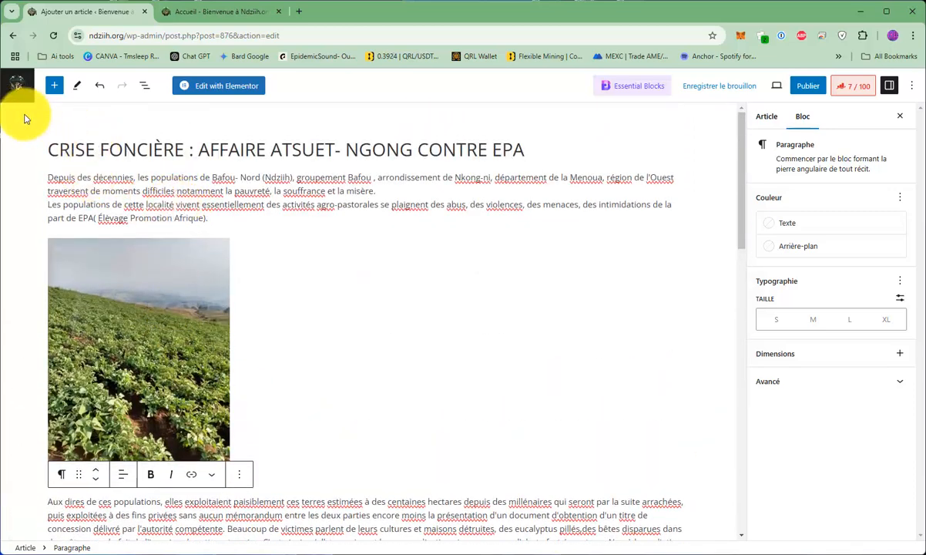
pyautogui.click(1, 83)
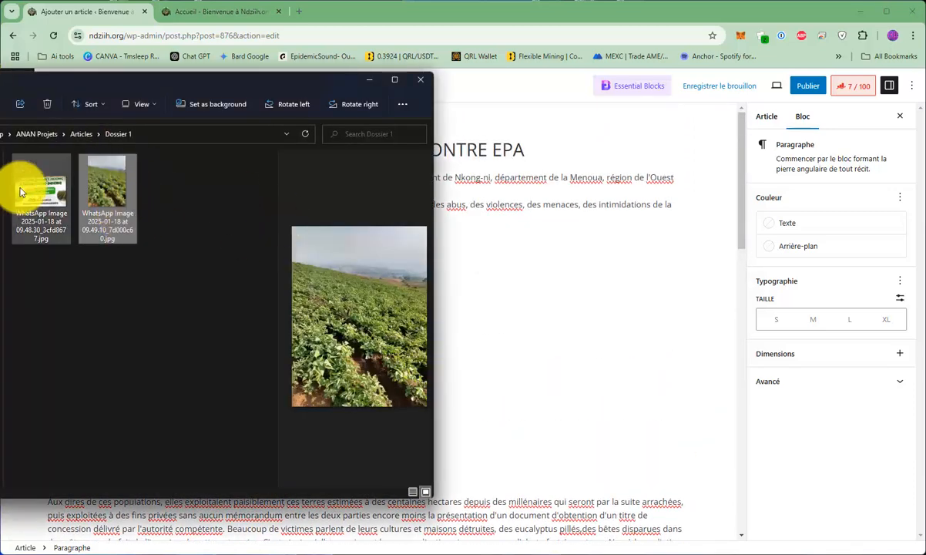
pyautogui.click(588, 19)
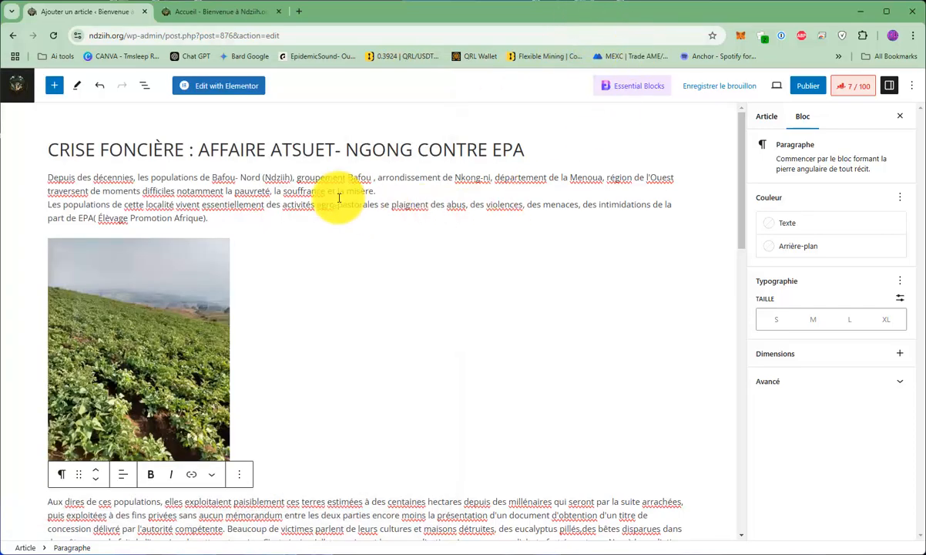
pyautogui.scroll(-7, 363, 284)
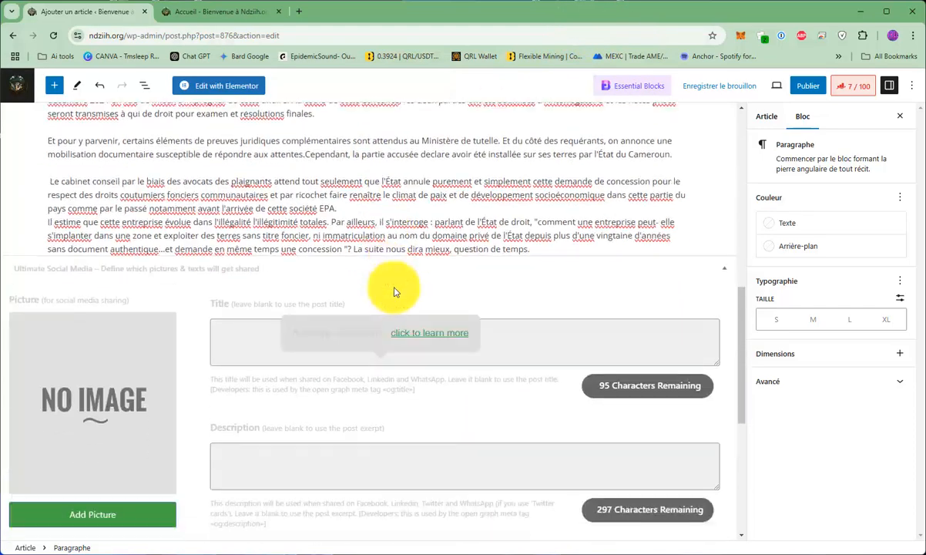
pyautogui.scroll(2, 370, 269)
pyautogui.scroll(1, 370, 283)
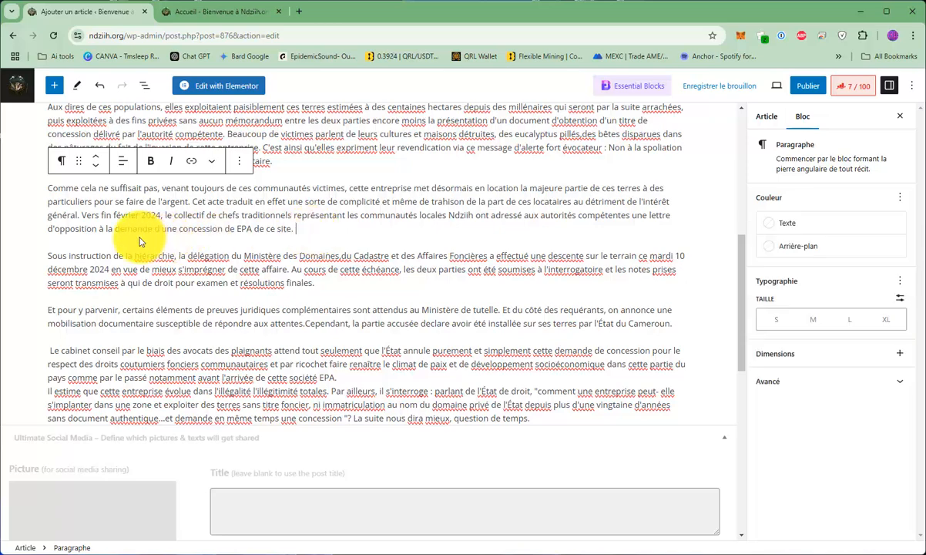
pyautogui.scroll(3, 515, 291)
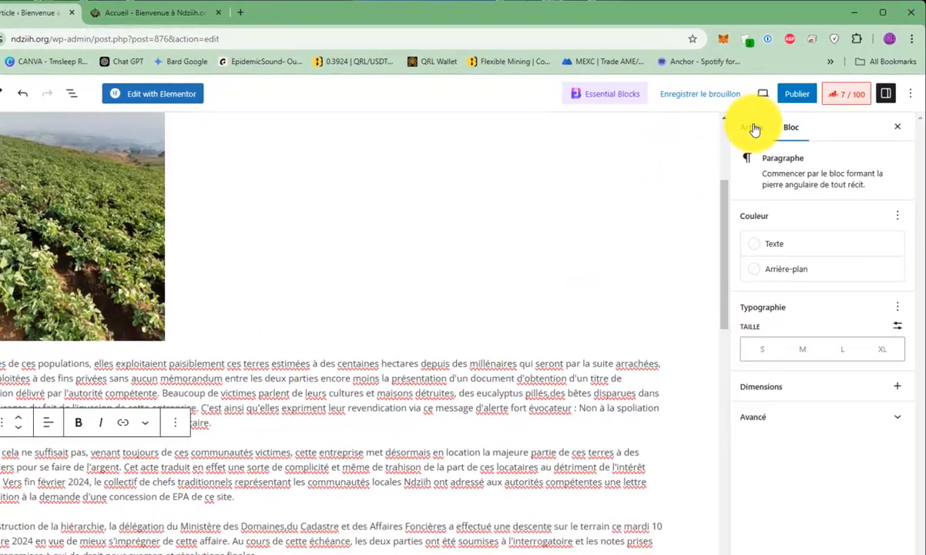
# Upload WhatsApp Image 2025-01-18 at 09.48.30_3cfd8677.jpg from the Dossier 1 folder for use as the article's featured image.
pyautogui.click(768, 116)
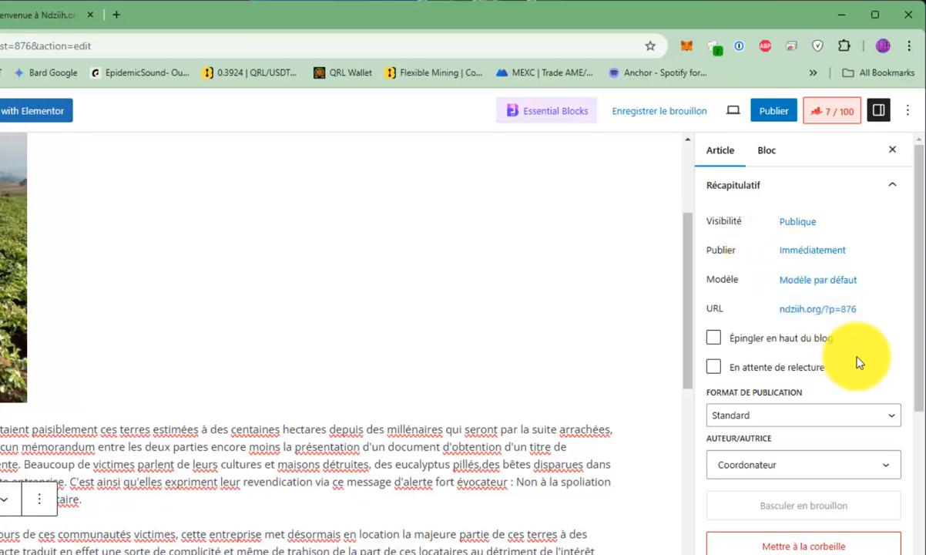
pyautogui.scroll(-8, 857, 362)
pyautogui.scroll(-1, 863, 366)
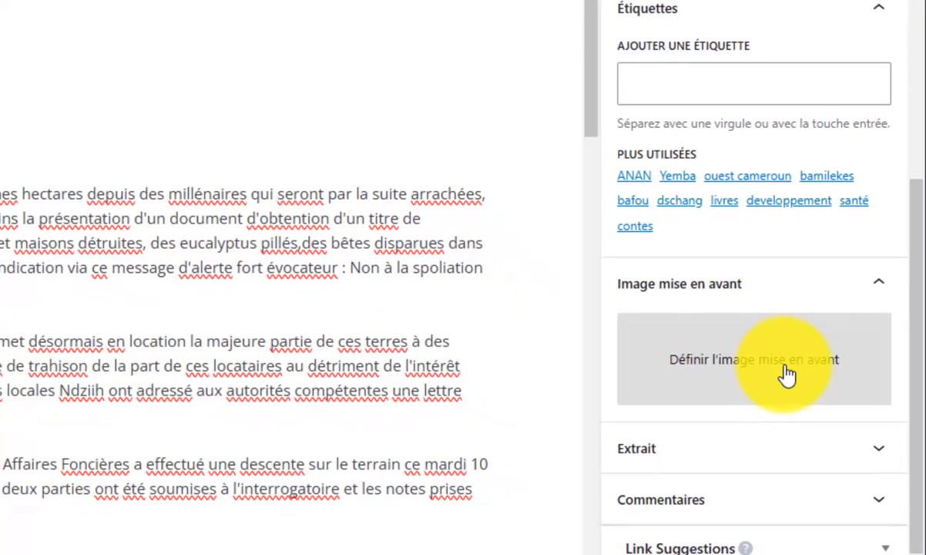
pyautogui.click(786, 375)
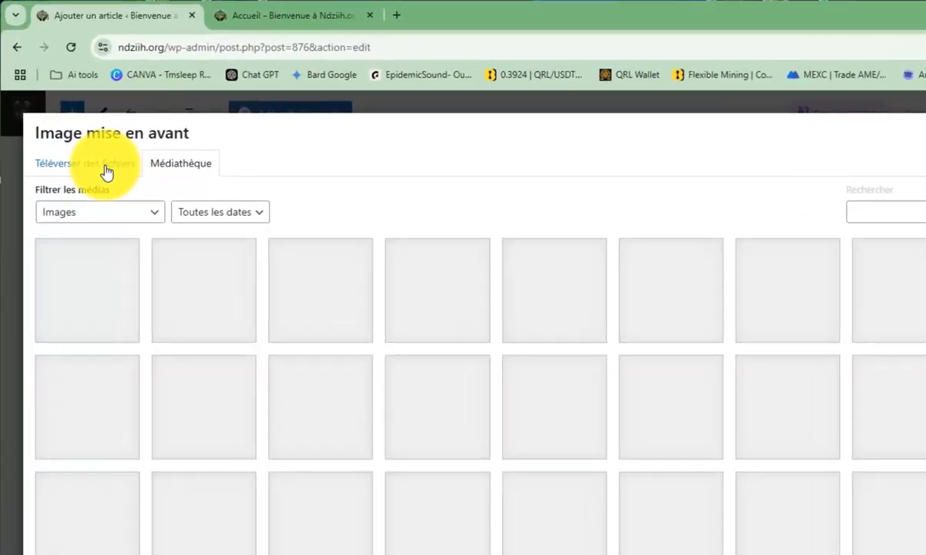
pyautogui.click(81, 129)
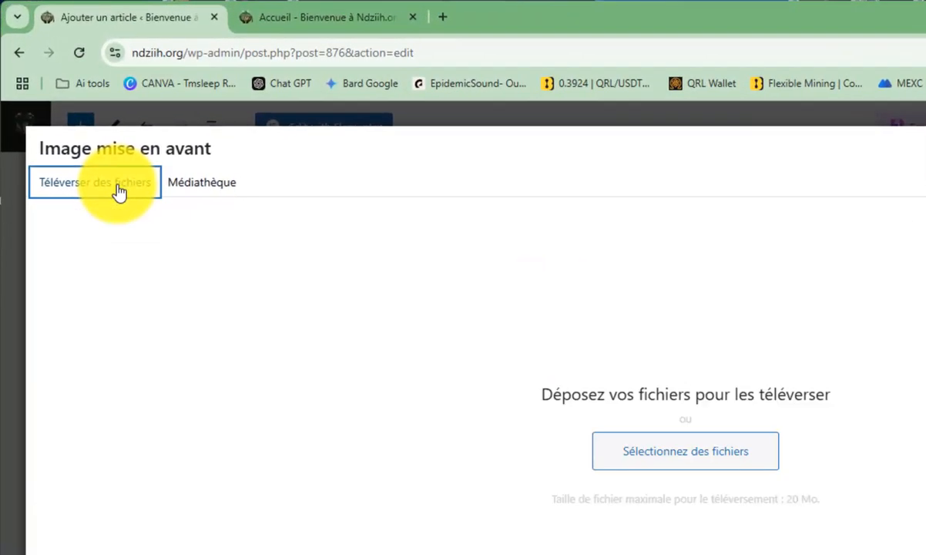
pyautogui.click(661, 458)
pyautogui.click(314, 117)
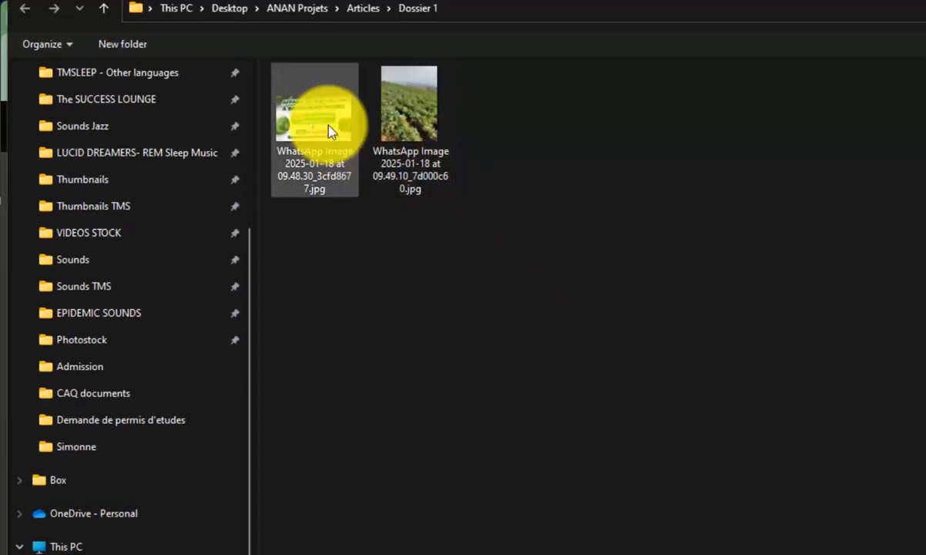
pyautogui.doubleClick(314, 117)
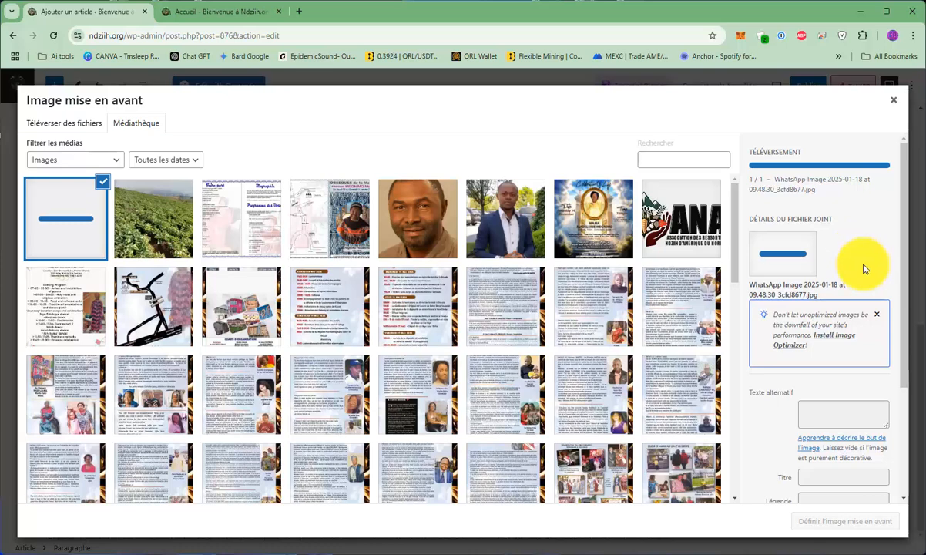
# Set the uploaded banner image as the article's featured image, leaving its alternative text empty.
pyautogui.scroll(-2, 865, 271)
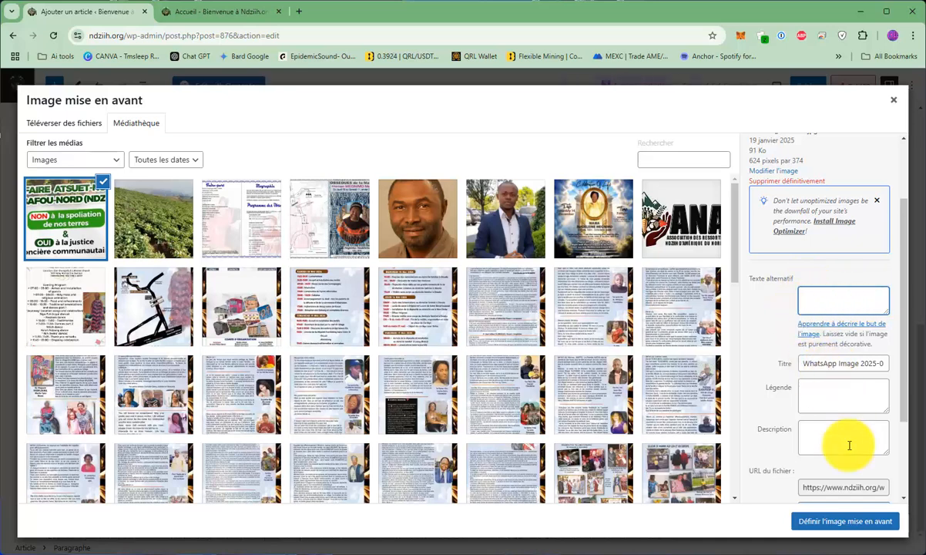
pyautogui.click(839, 530)
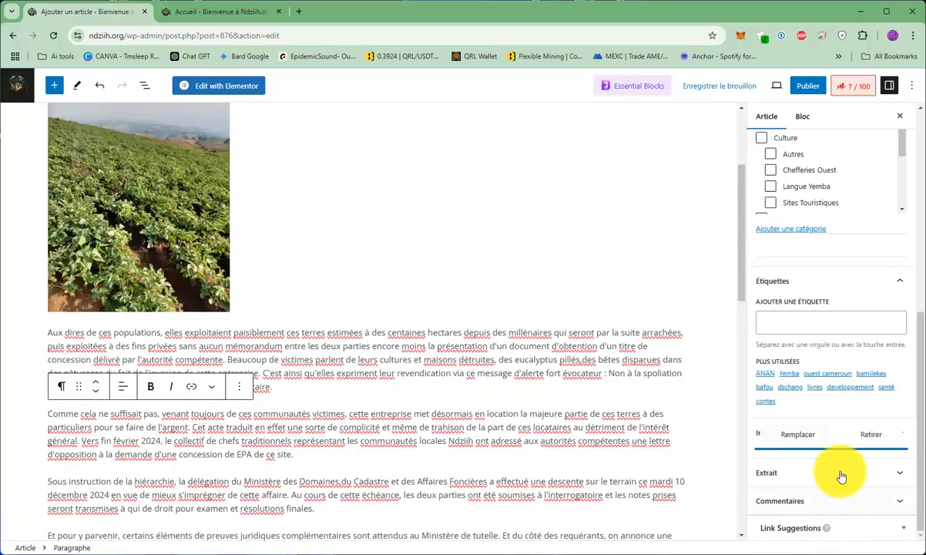
pyautogui.scroll(-2, 868, 305)
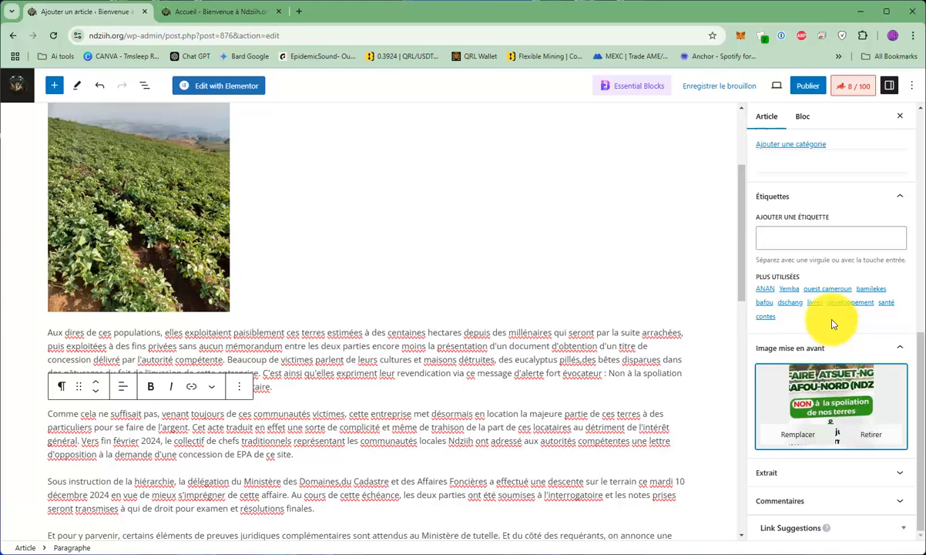
# Compare the article's category list with the sections and Projets ANAN subsections in the ndziih.org home page navigation.
pyautogui.scroll(2, 832, 339)
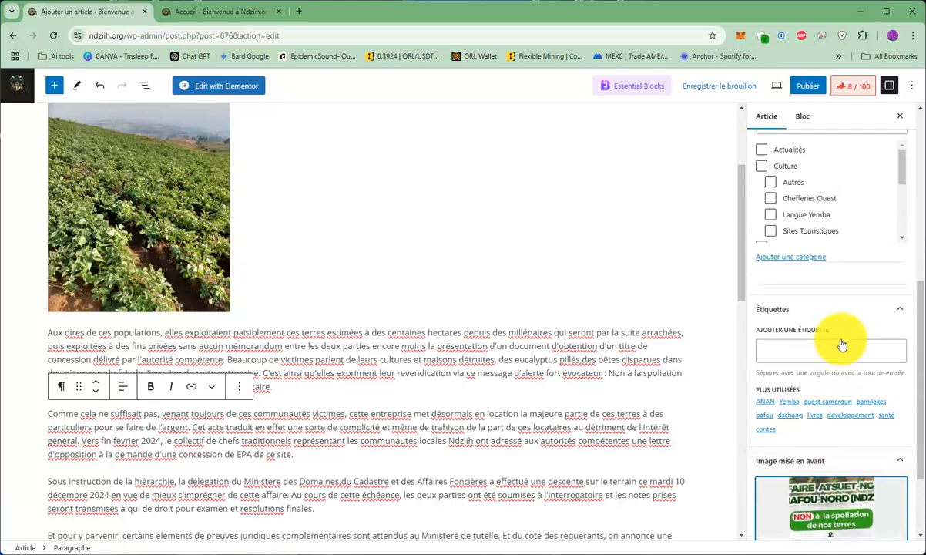
pyautogui.scroll(3, 833, 331)
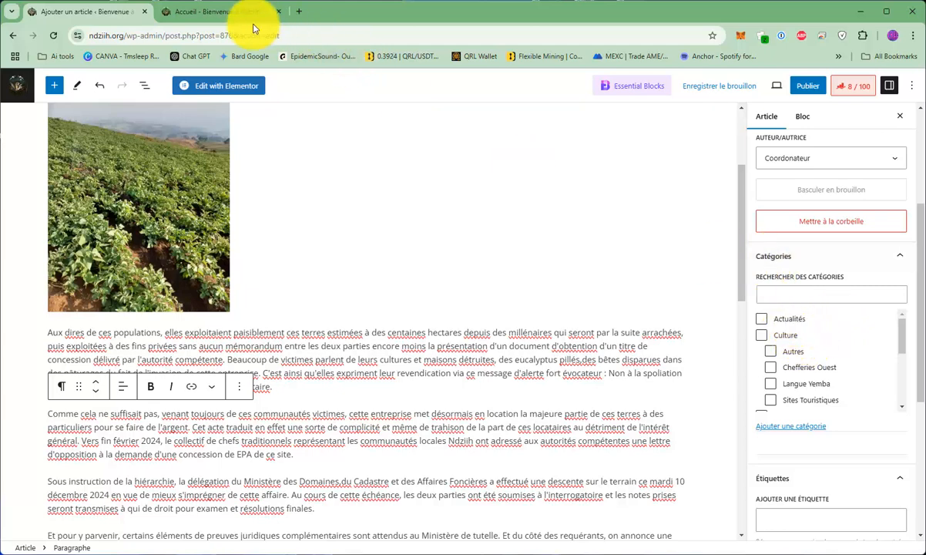
pyautogui.click(204, 13)
pyautogui.scroll(2, 569, 204)
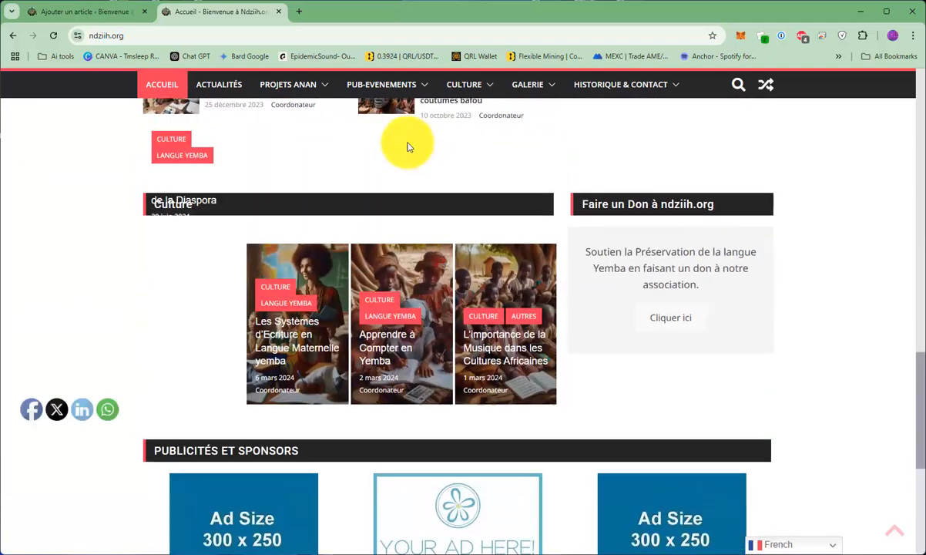
pyautogui.moveTo(297, 83)
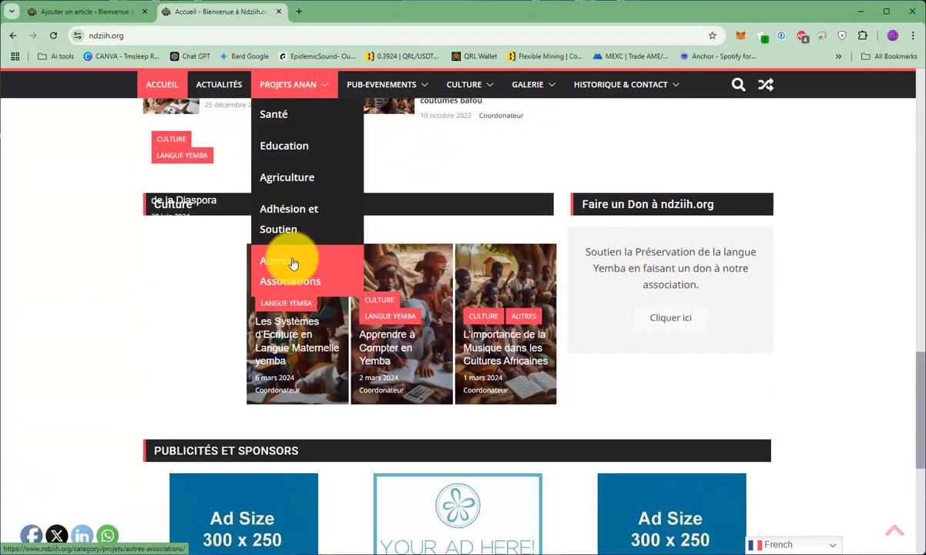
pyautogui.scroll(-3, 475, 242)
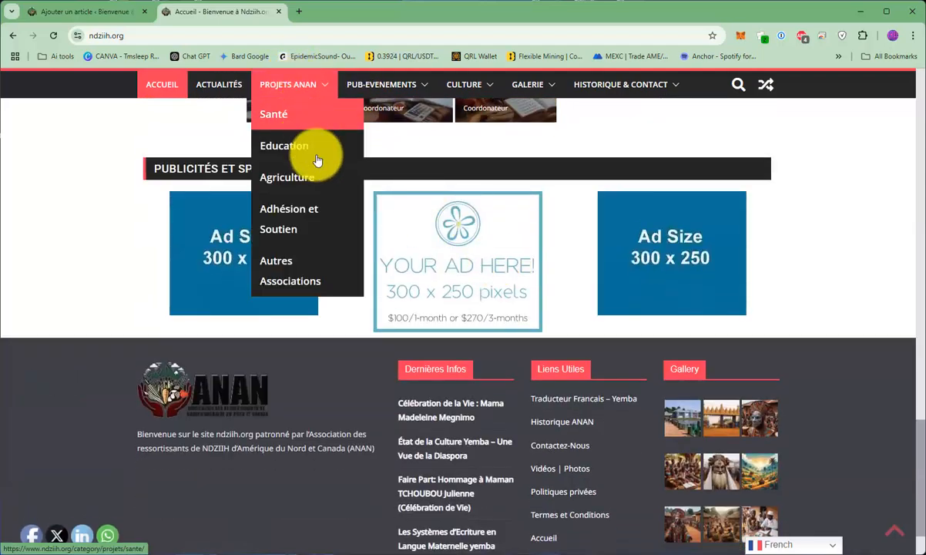
pyautogui.moveTo(382, 84)
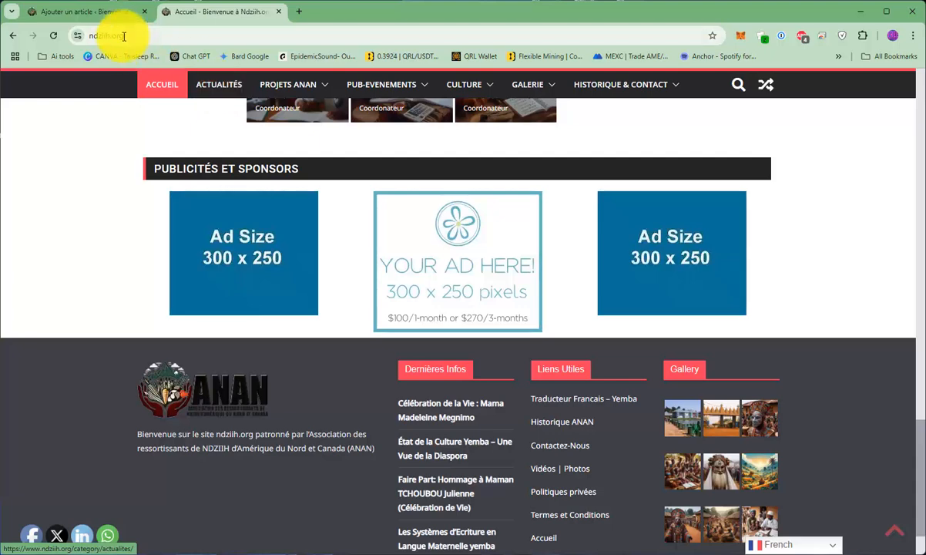
pyautogui.click(113, 13)
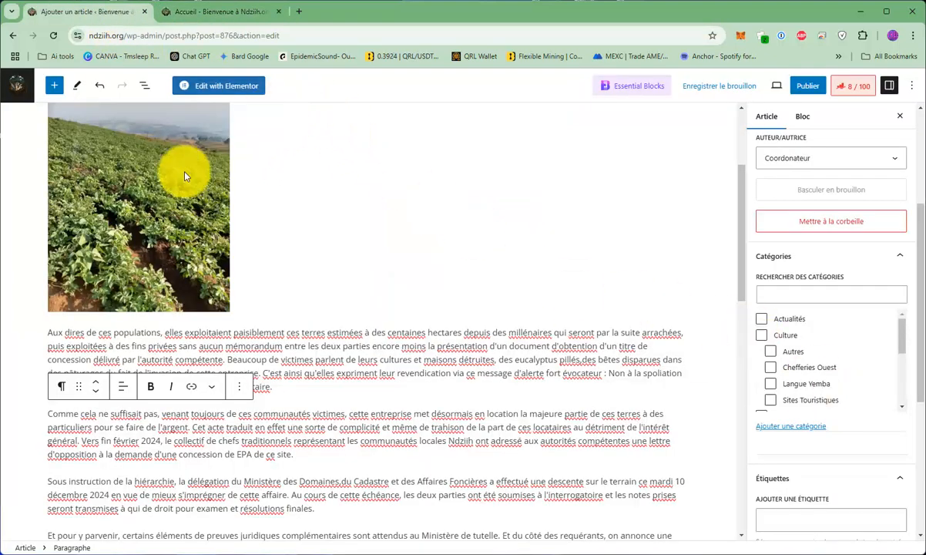
# Assign the article to the Actualités category after going through the available categories.
pyautogui.scroll(2, 270, 291)
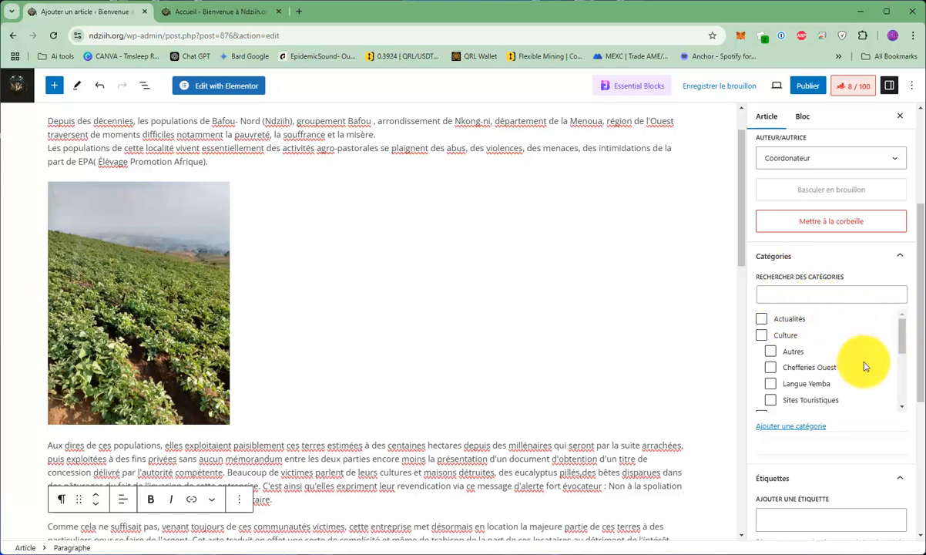
pyautogui.scroll(-4, 865, 367)
pyautogui.scroll(4, 868, 365)
pyautogui.click(763, 319)
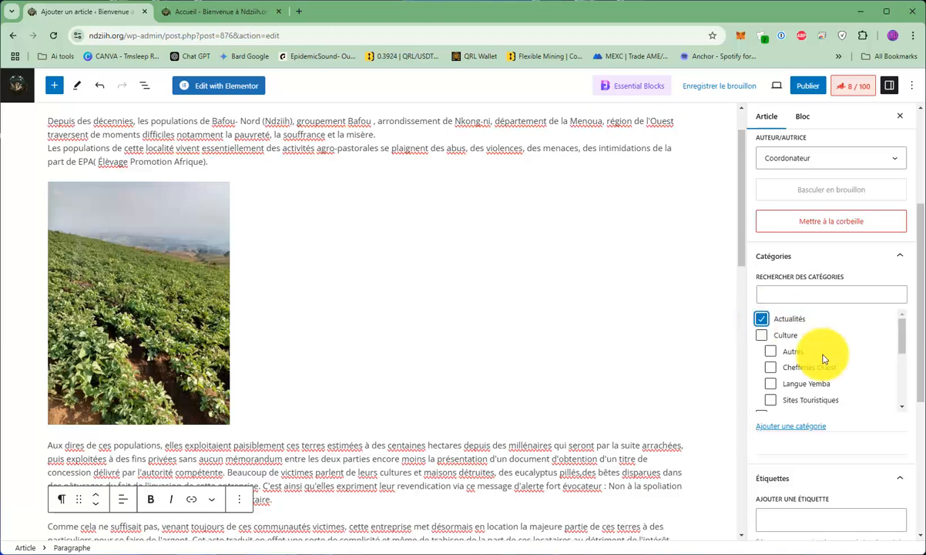
pyautogui.scroll(-2, 877, 374)
pyautogui.scroll(-1, 879, 377)
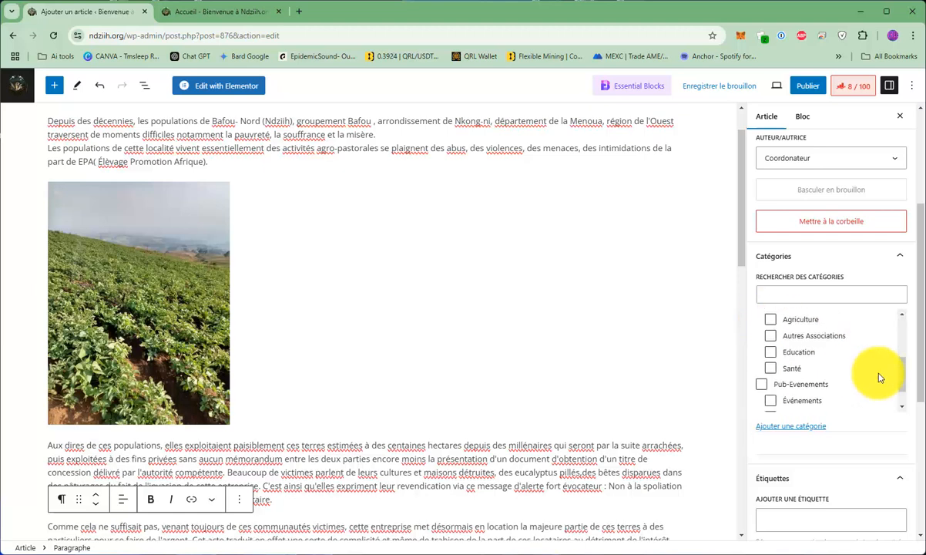
pyautogui.scroll(-1, 881, 380)
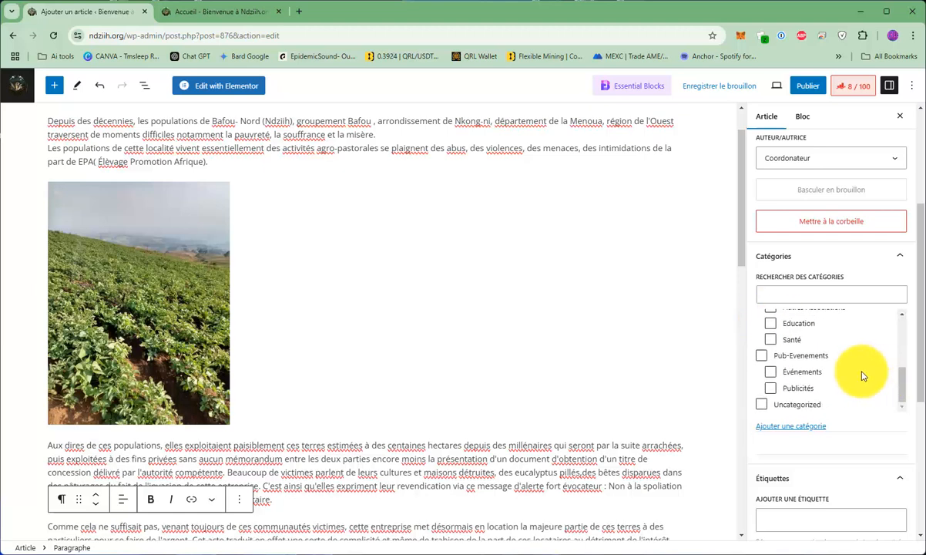
pyautogui.scroll(5, 769, 370)
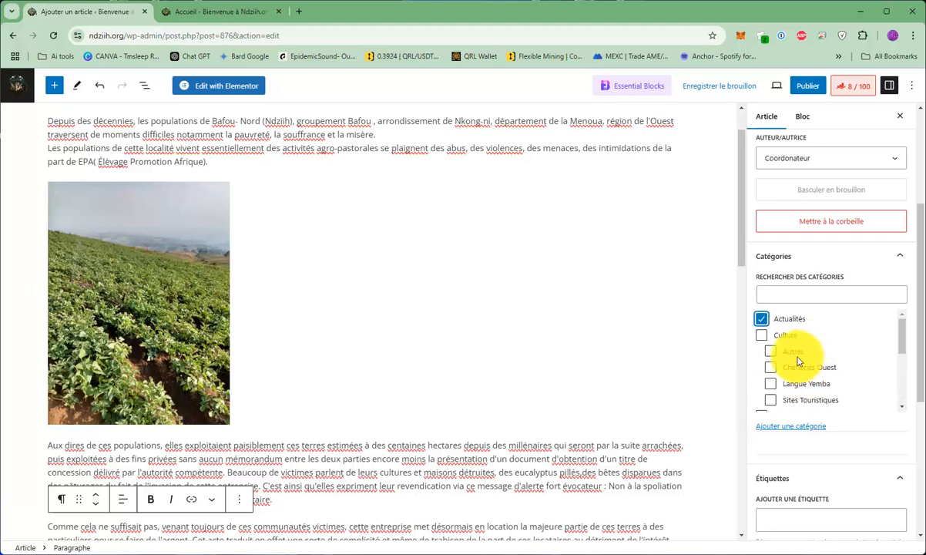
pyautogui.click(765, 322)
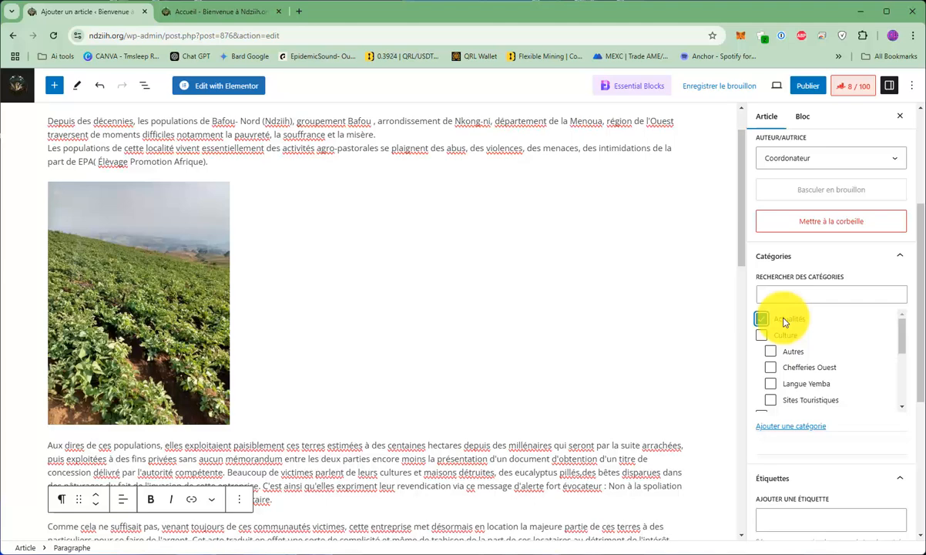
# Pin the article to the top of the blog with the Épingler en haut du blog option.
pyautogui.scroll(3, 821, 327)
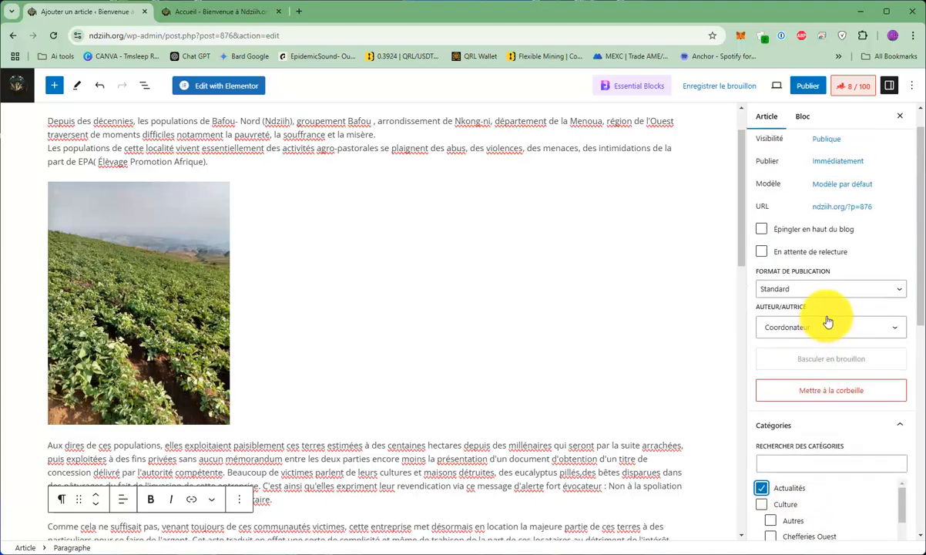
pyautogui.scroll(1, 828, 320)
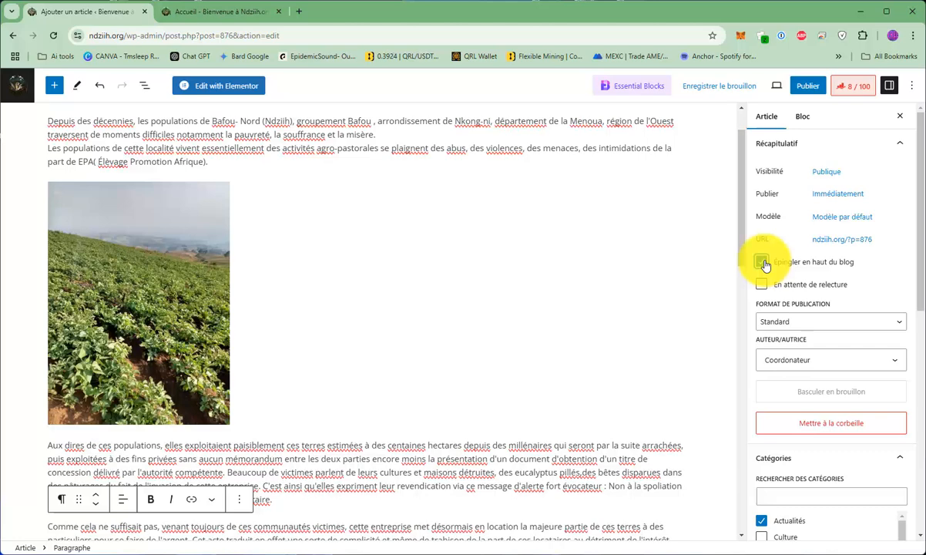
pyautogui.click(762, 263)
pyautogui.scroll(2, 556, 329)
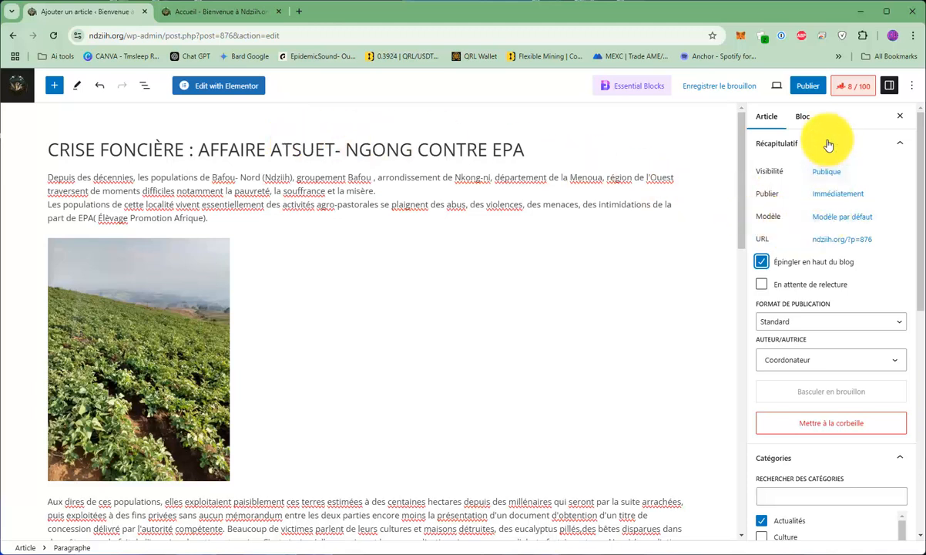
# Back out of the publication confirmation and set the article's publication date to 21 January 2025.
pyautogui.click(808, 89)
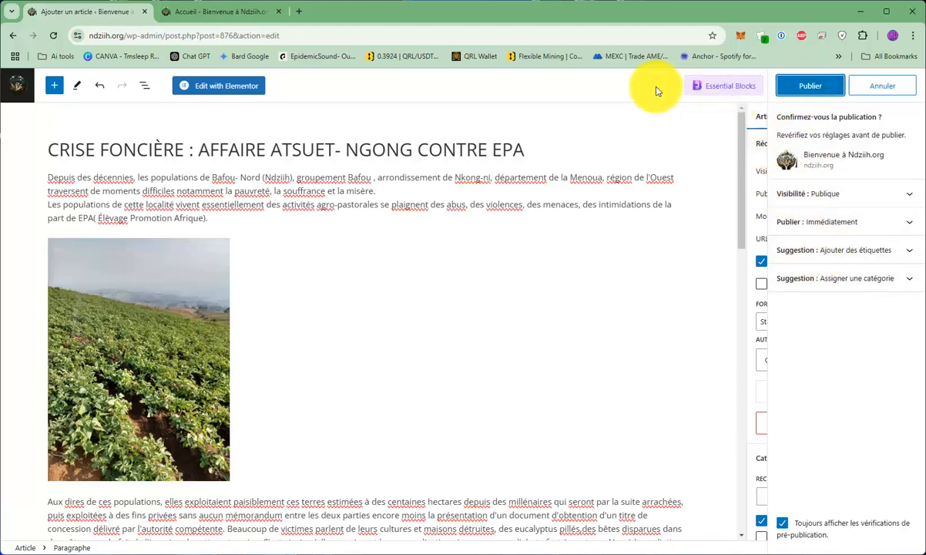
pyautogui.click(884, 82)
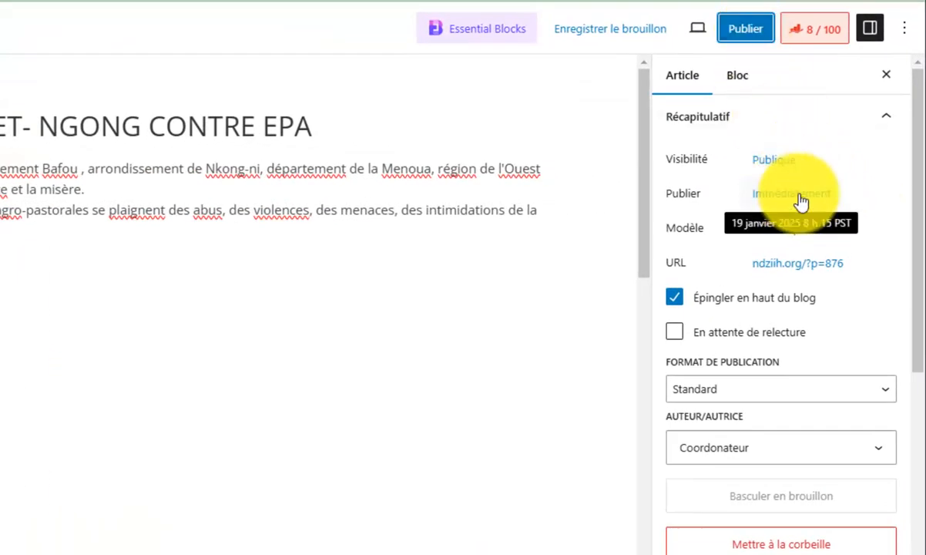
pyautogui.click(802, 201)
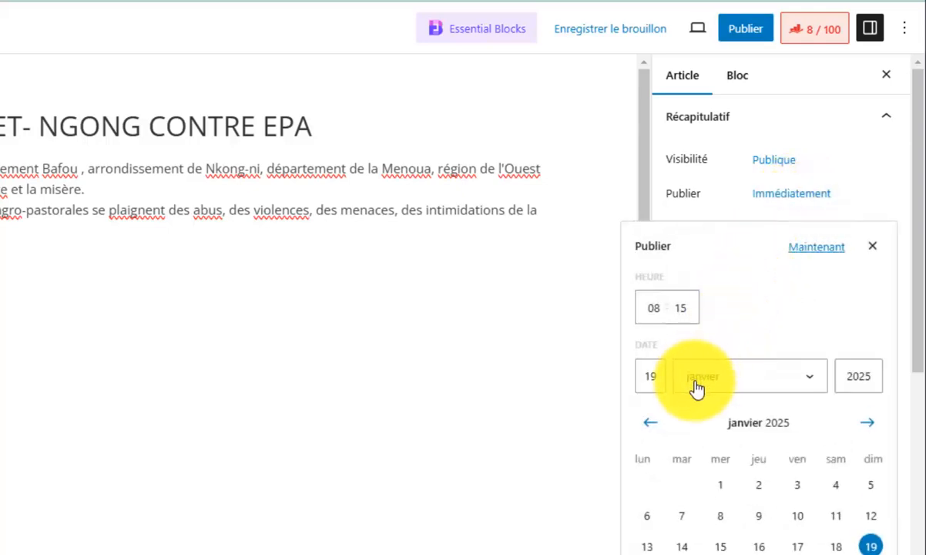
pyautogui.click(660, 375)
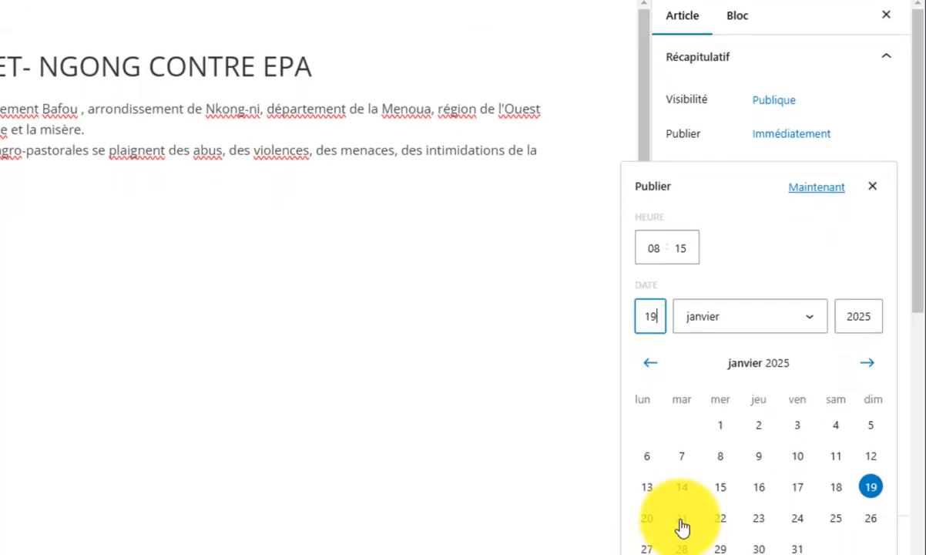
pyautogui.click(681, 547)
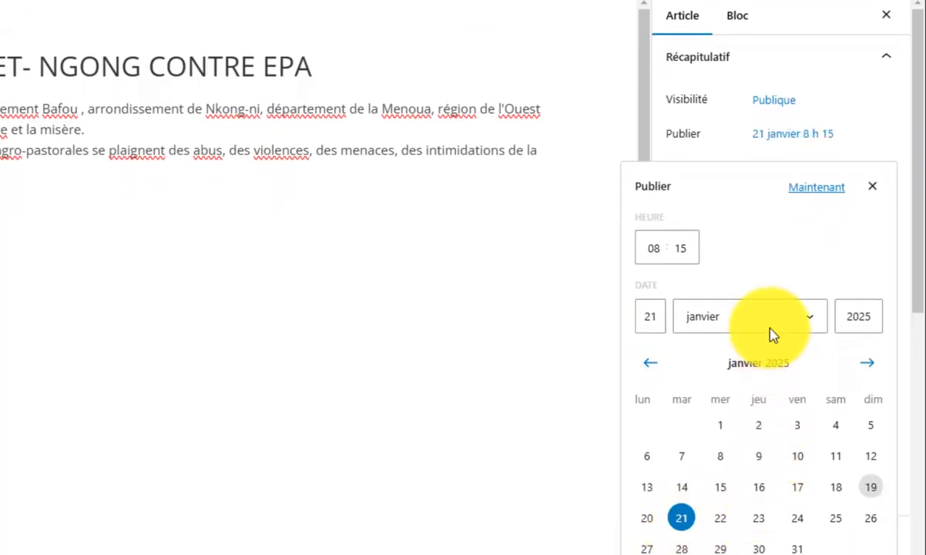
pyautogui.moveTo(690, 250); pyautogui.dragTo(647, 253)
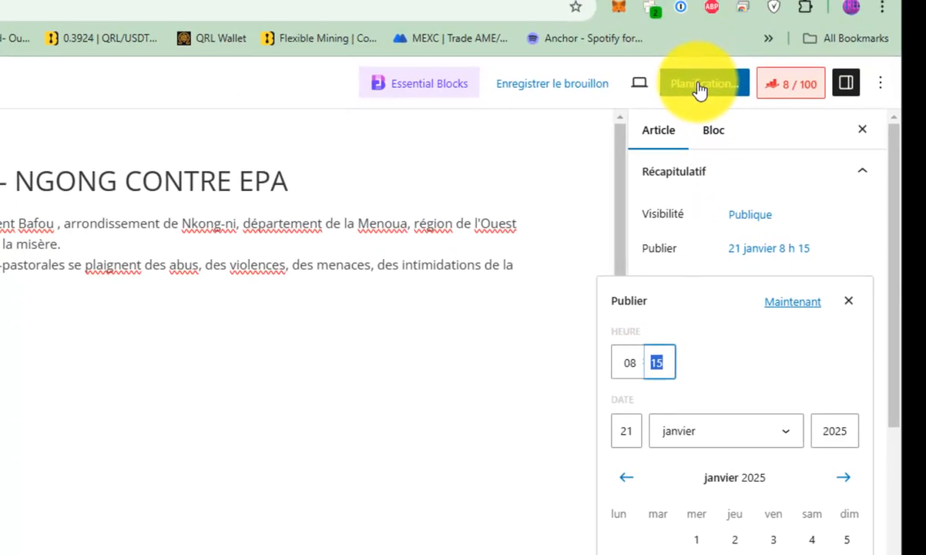
# Reset the article's publication time to immediate and publish it, confirming the publication.
pyautogui.click(788, 305)
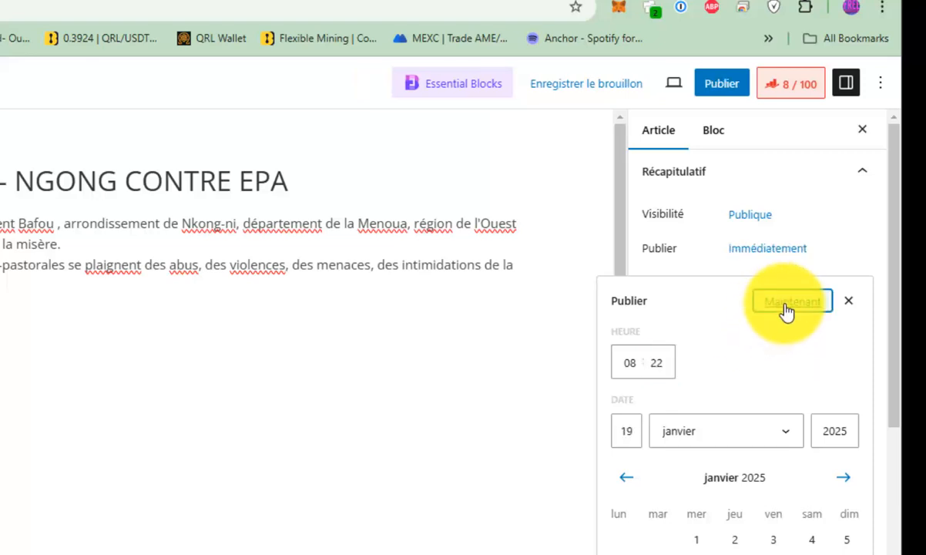
pyautogui.click(849, 300)
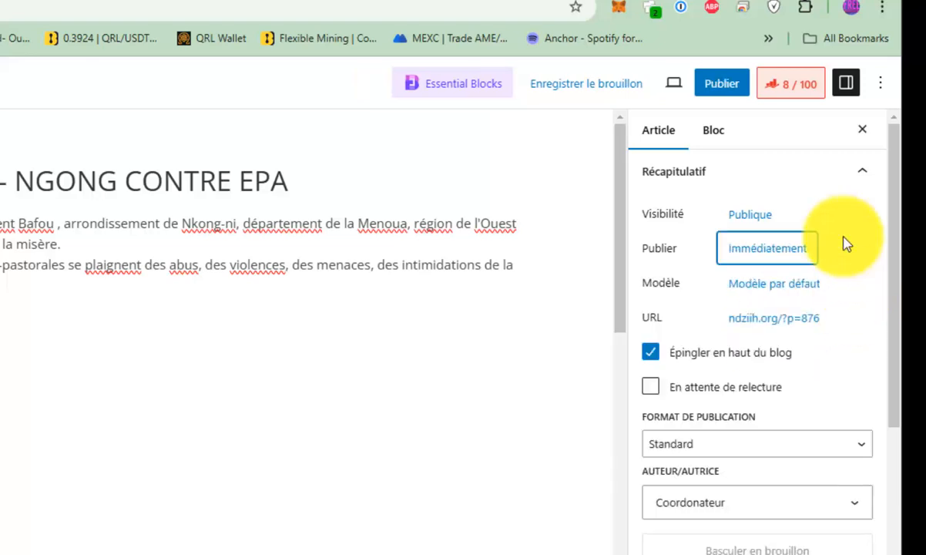
pyautogui.click(724, 89)
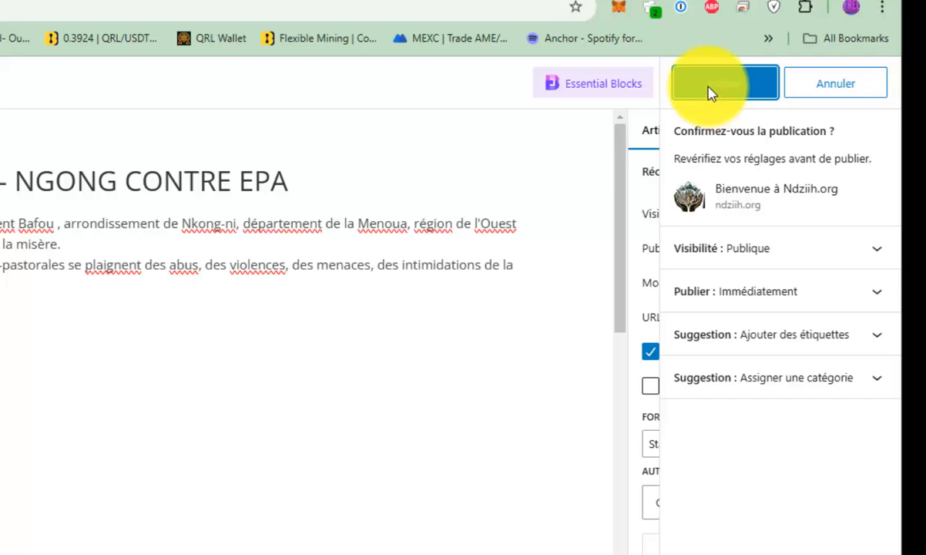
pyautogui.click(684, 86)
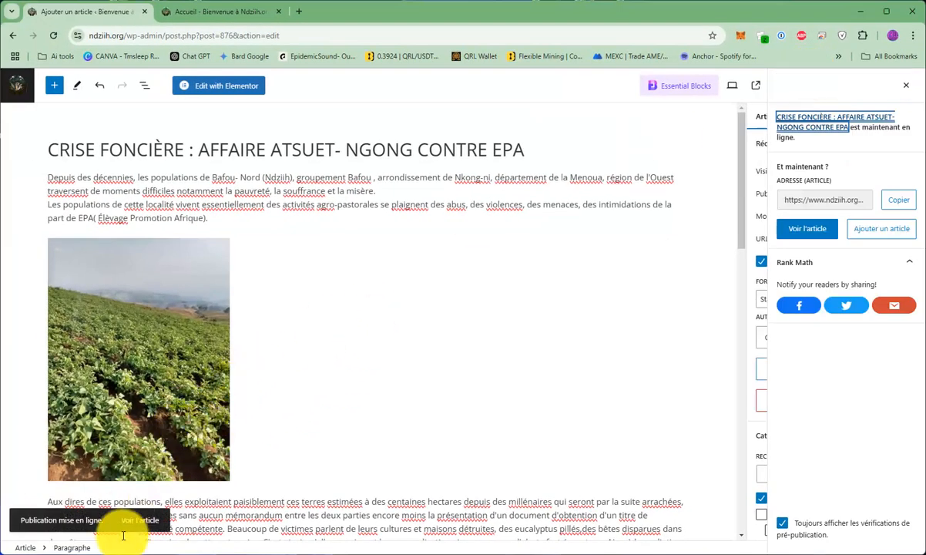
# View the published article on the live site and review its featured image, category, title, text and sharing options through to the end.
pyautogui.click(133, 524)
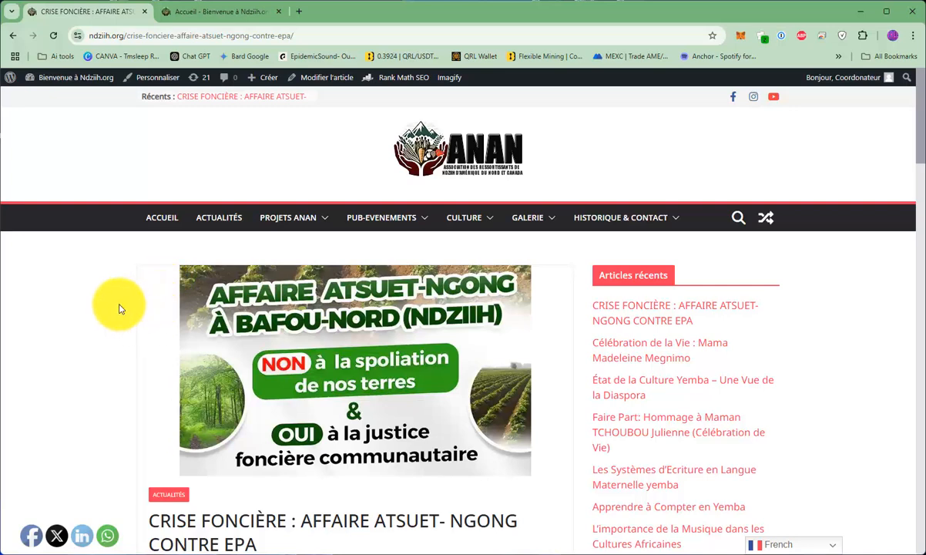
pyautogui.scroll(-2, 407, 278)
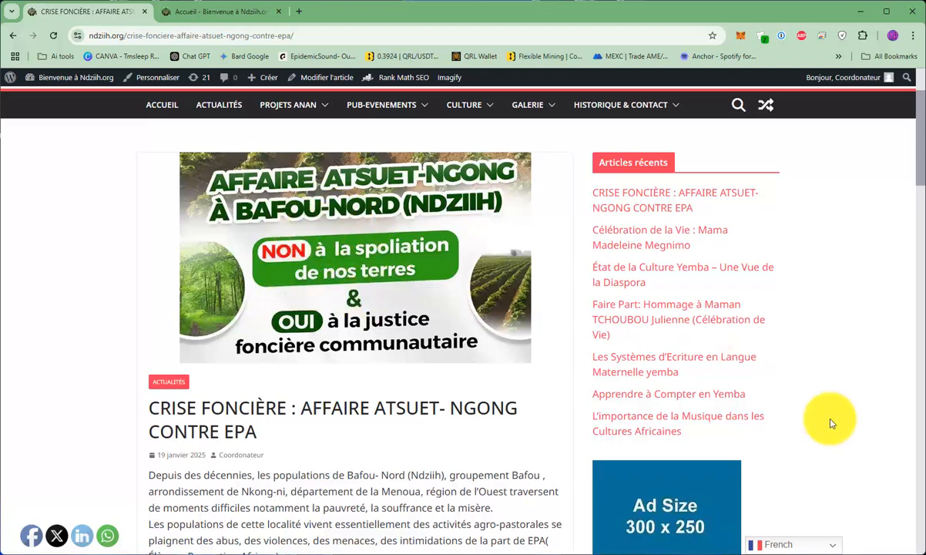
pyautogui.scroll(-3, 399, 299)
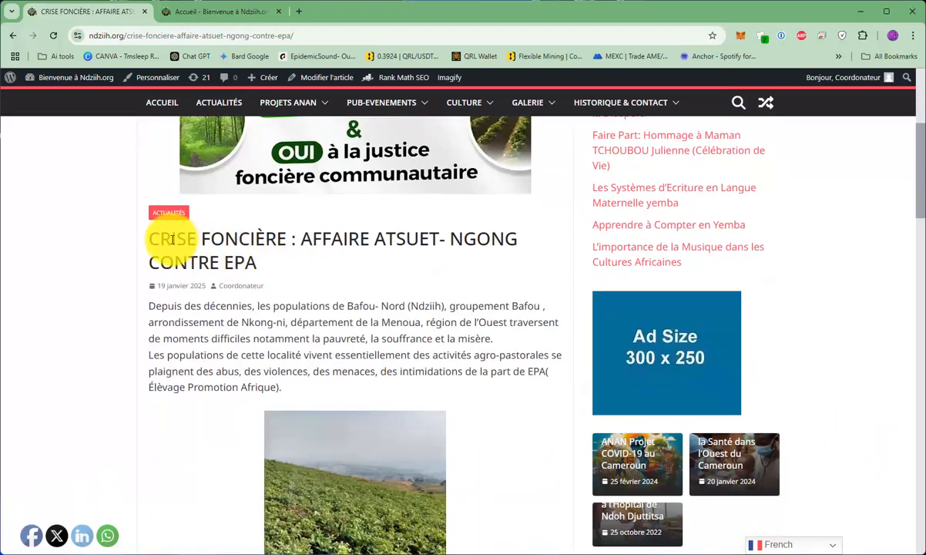
pyautogui.moveTo(152, 231); pyautogui.dragTo(324, 262)
pyautogui.scroll(-2, 324, 262)
pyautogui.moveTo(233, 197); pyautogui.dragTo(494, 279)
pyautogui.scroll(-6, 494, 278)
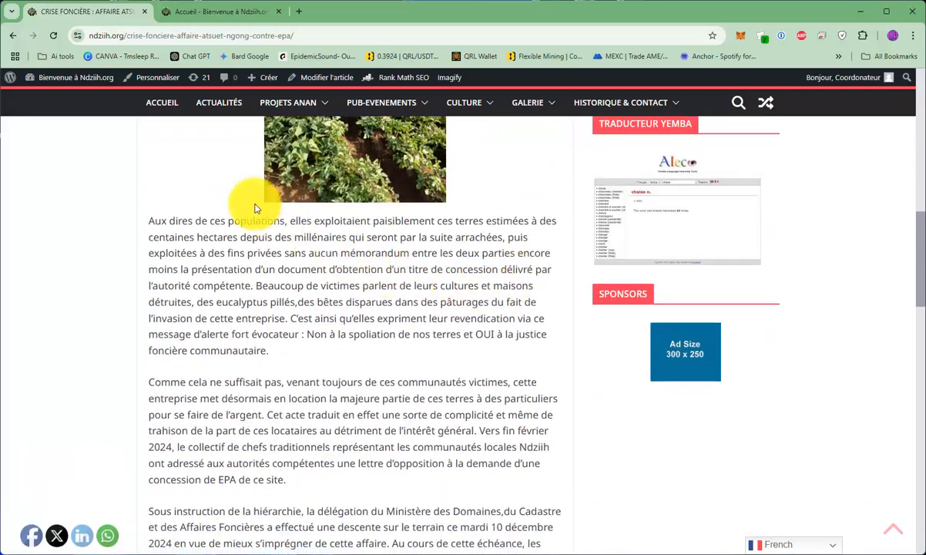
pyautogui.moveTo(149, 221); pyautogui.dragTo(518, 369)
pyautogui.scroll(-3, 472, 353)
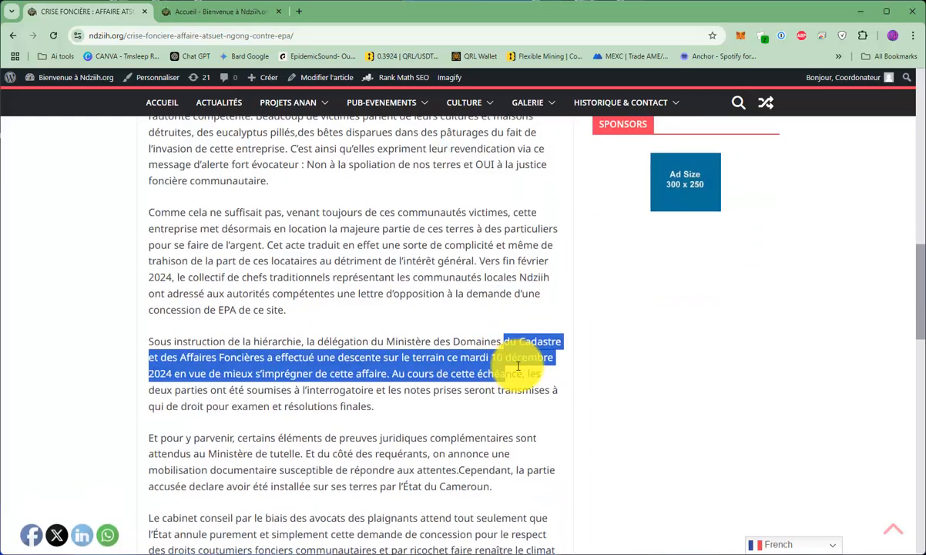
pyautogui.scroll(-6, 512, 370)
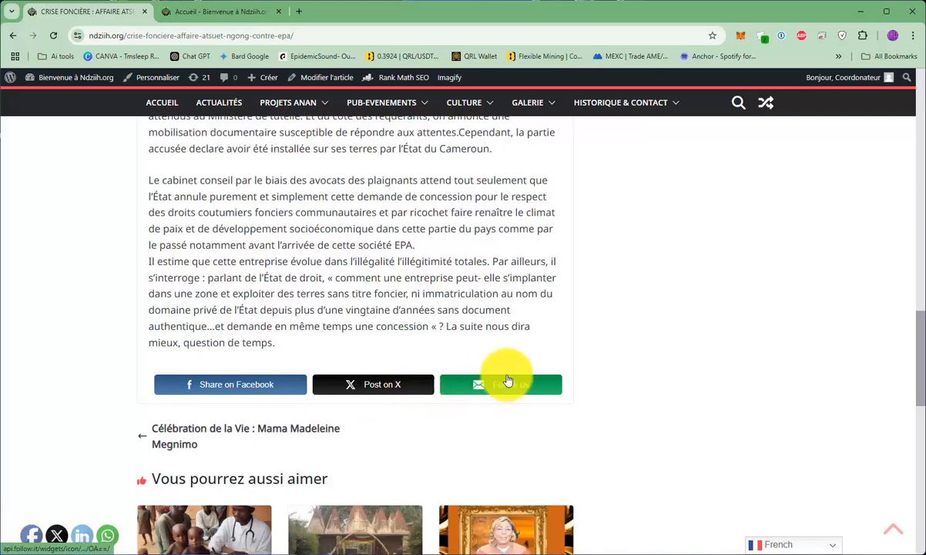
# Log out of the coordinator account and log back in to the WordPress admin with the saved username and password.
pyautogui.moveTo(849, 81)
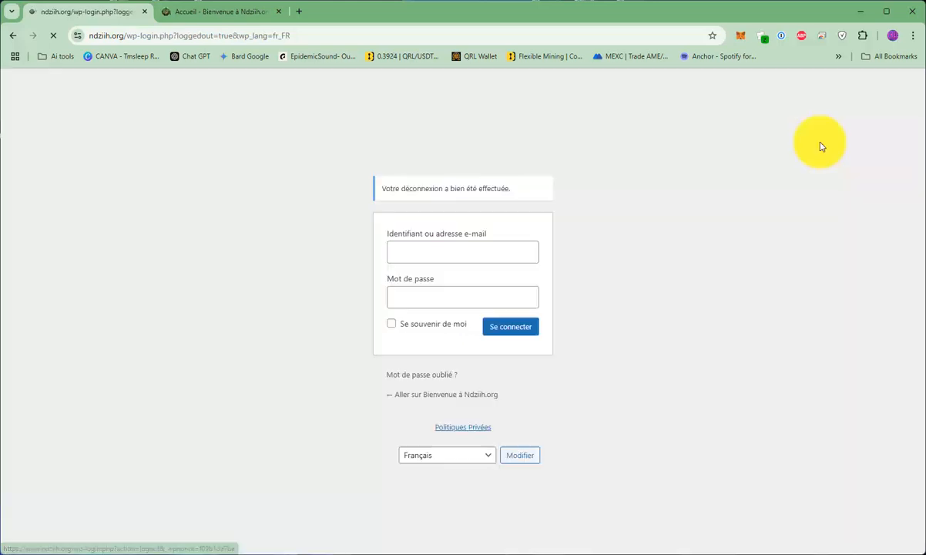
pyautogui.click(459, 250)
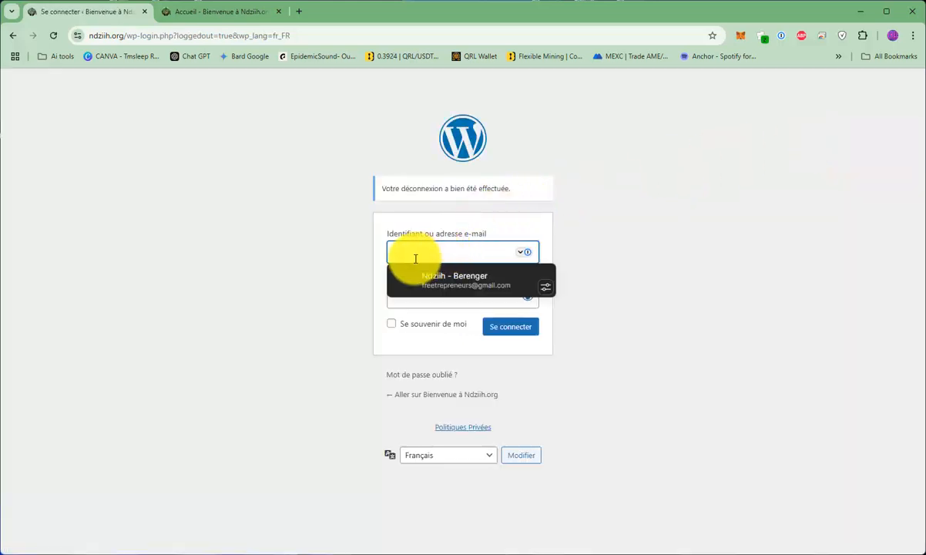
pyautogui.click(330, 227)
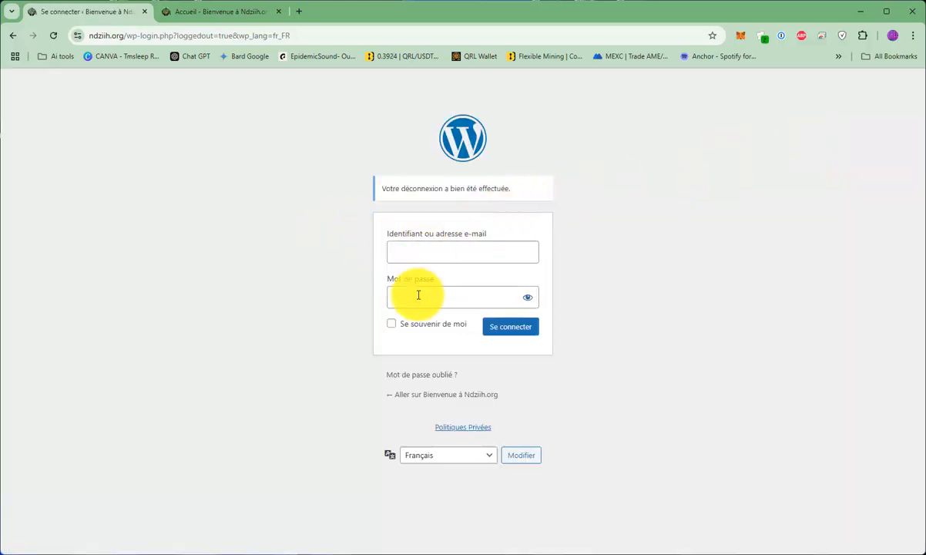
pyautogui.click(446, 251)
pyautogui.click(447, 286)
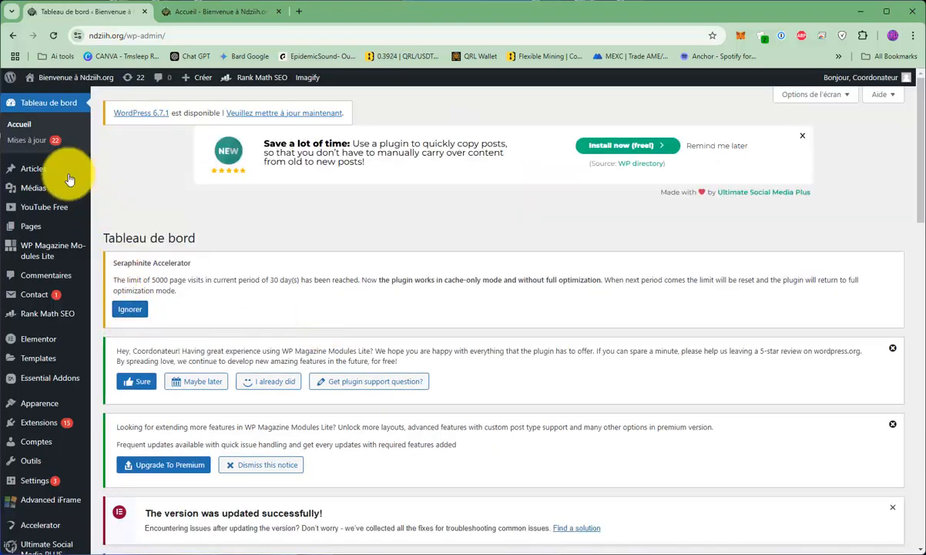
# Show the article management options in the WordPress admin.
pyautogui.moveTo(33, 173)
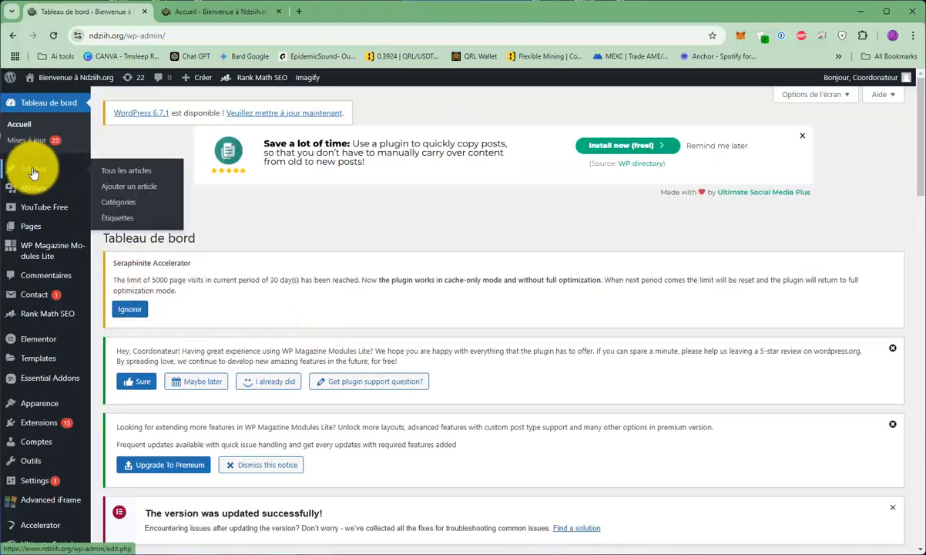